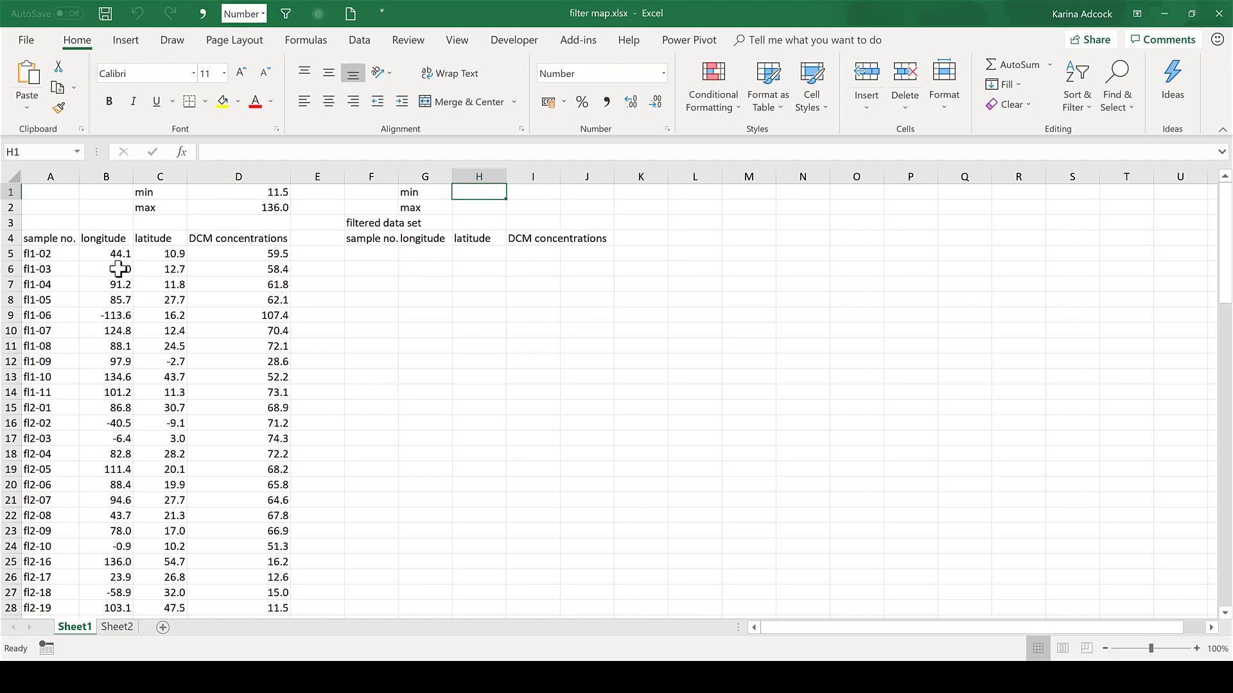
Step: Insert a plain scatter chart of the sample longitudes and latitudes in B5:C98
drag(106, 256, 165, 270)
key(ctrl+shift+Down)
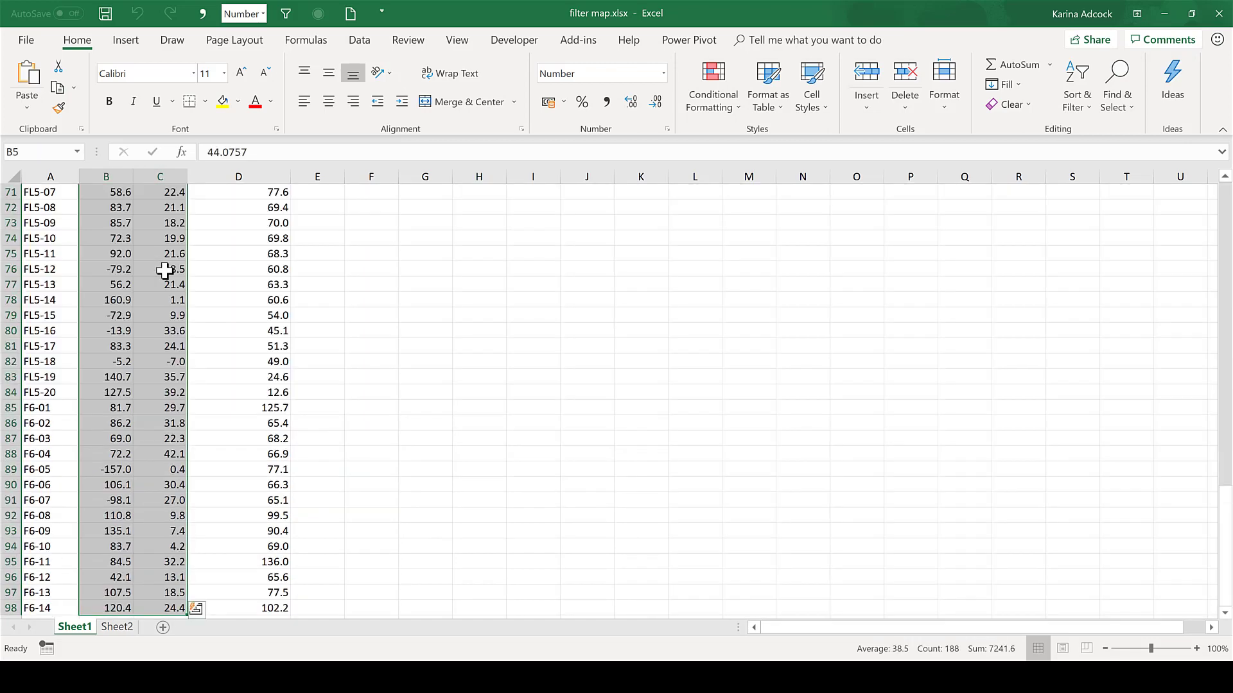
click(136, 46)
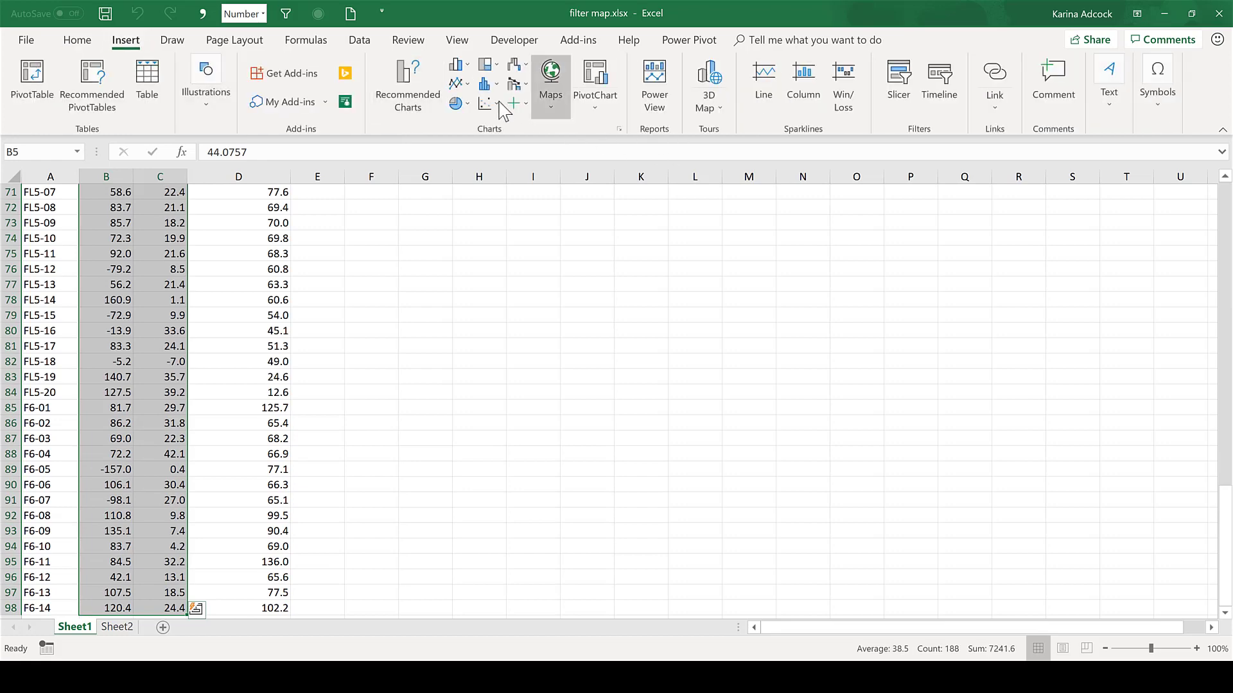
click(487, 103)
click(496, 154)
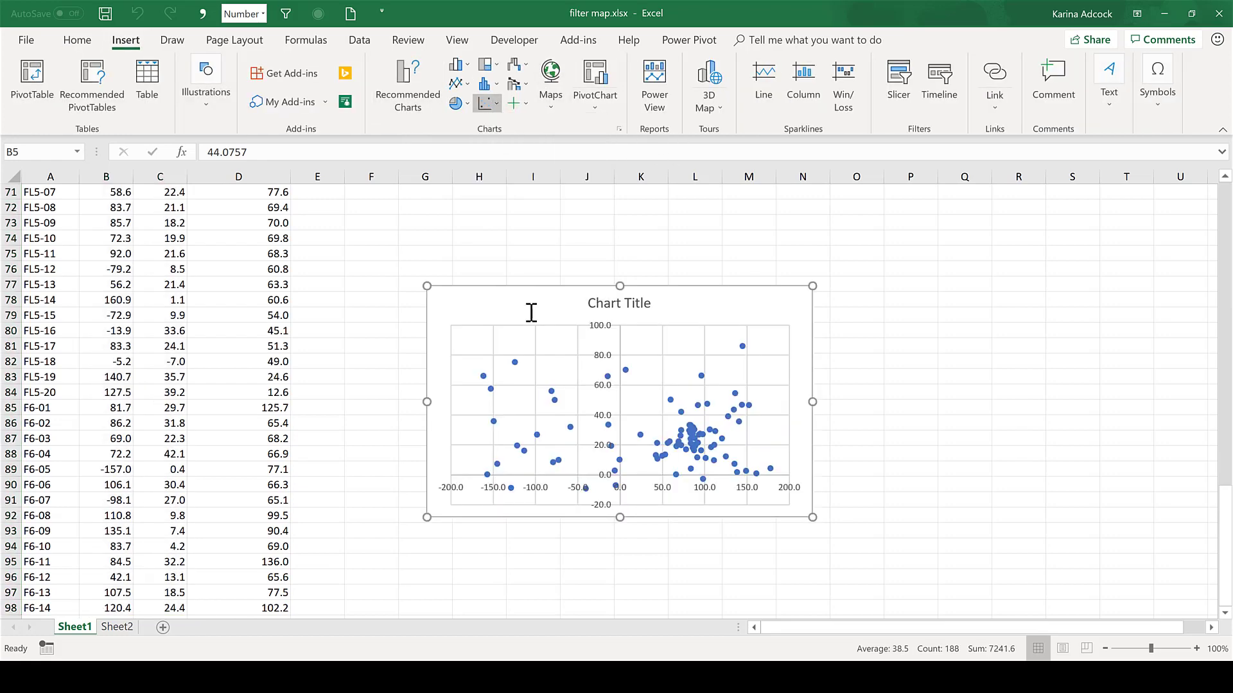
Step: Move the chart to cell M3 and enlarge it to start near column K
right_click(516, 303)
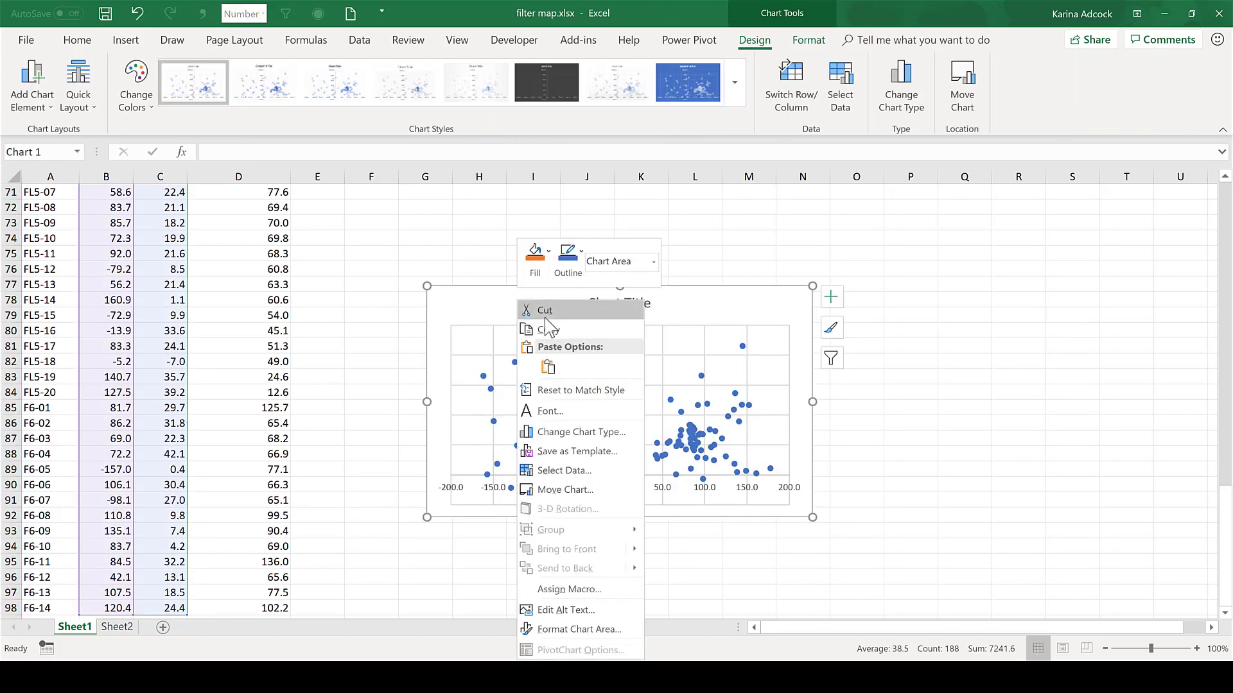
click(513, 310)
drag(1225, 560, 1220, 164)
click(760, 221)
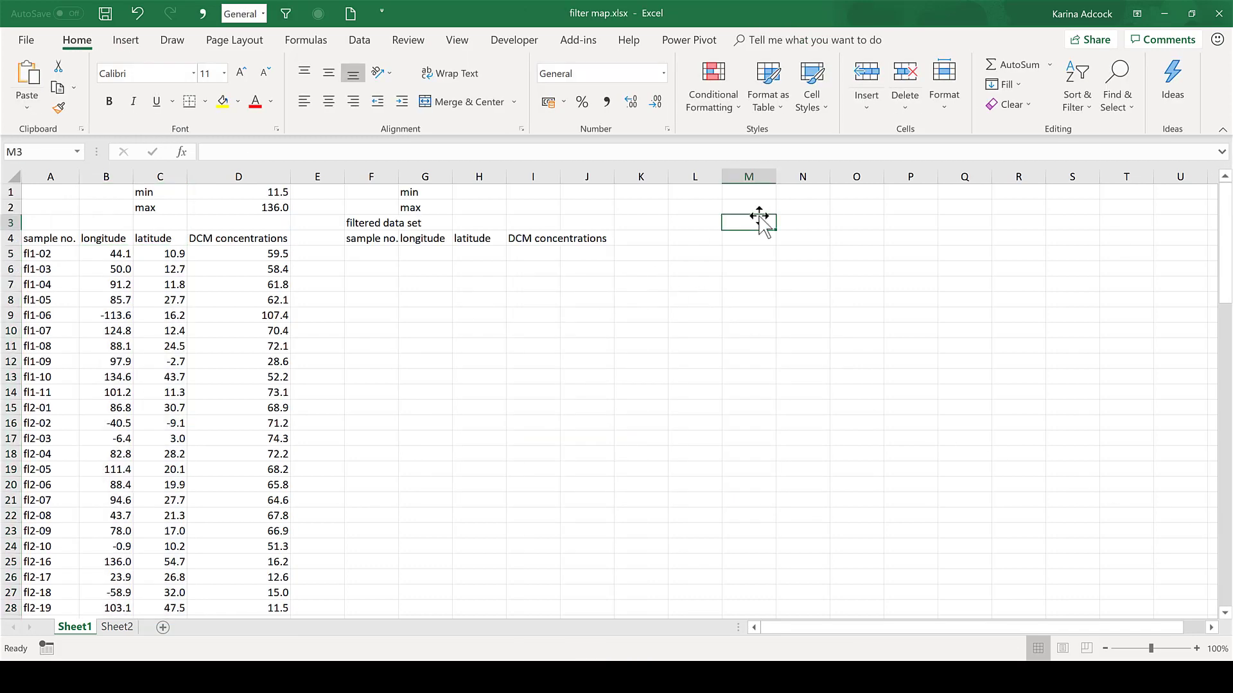
key(ctrl+v)
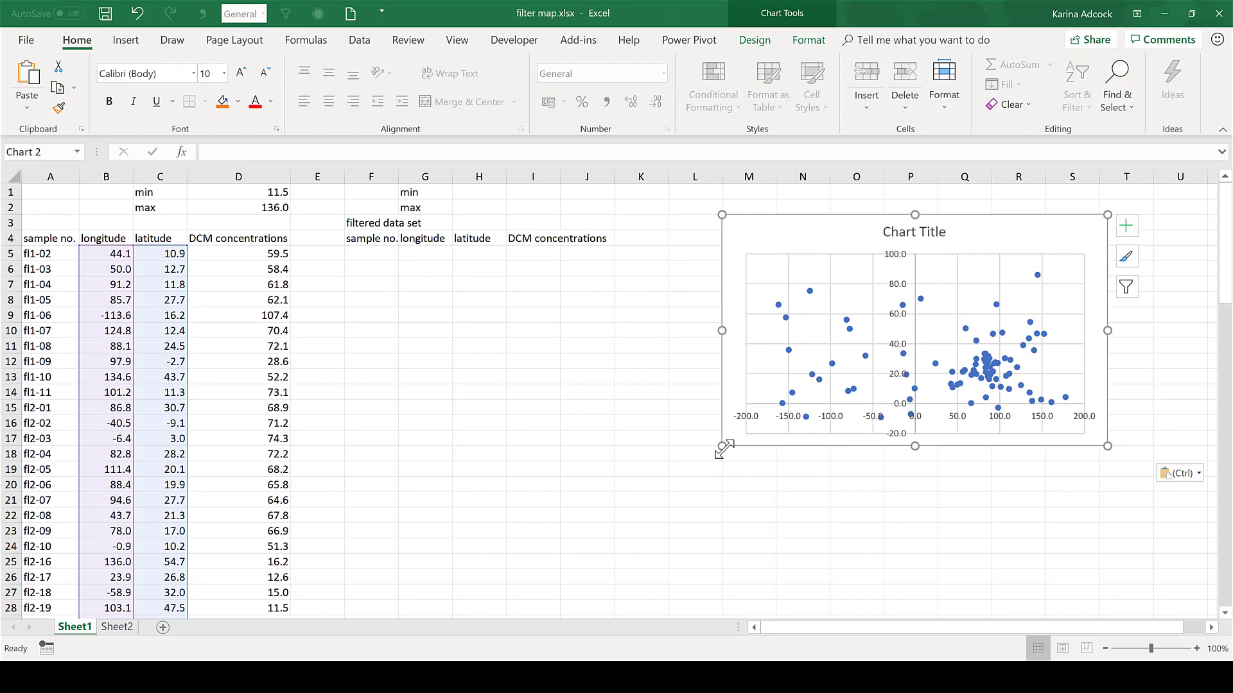
drag(722, 446, 627, 552)
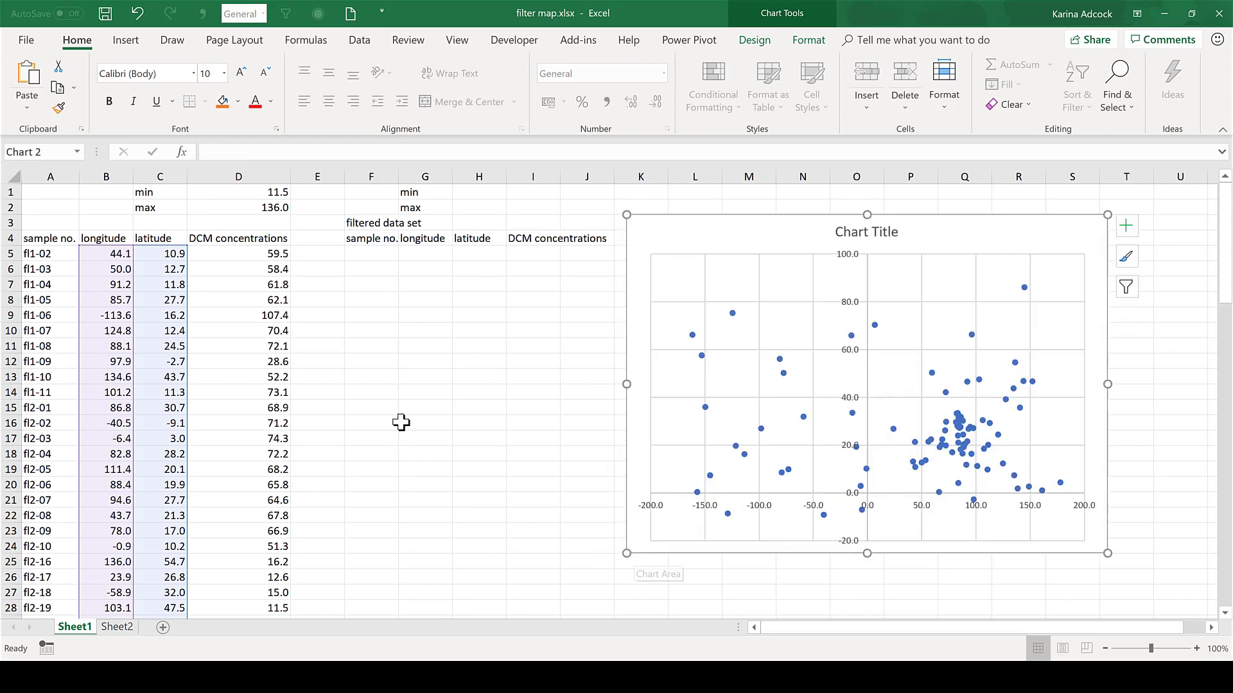
click(117, 626)
click(358, 255)
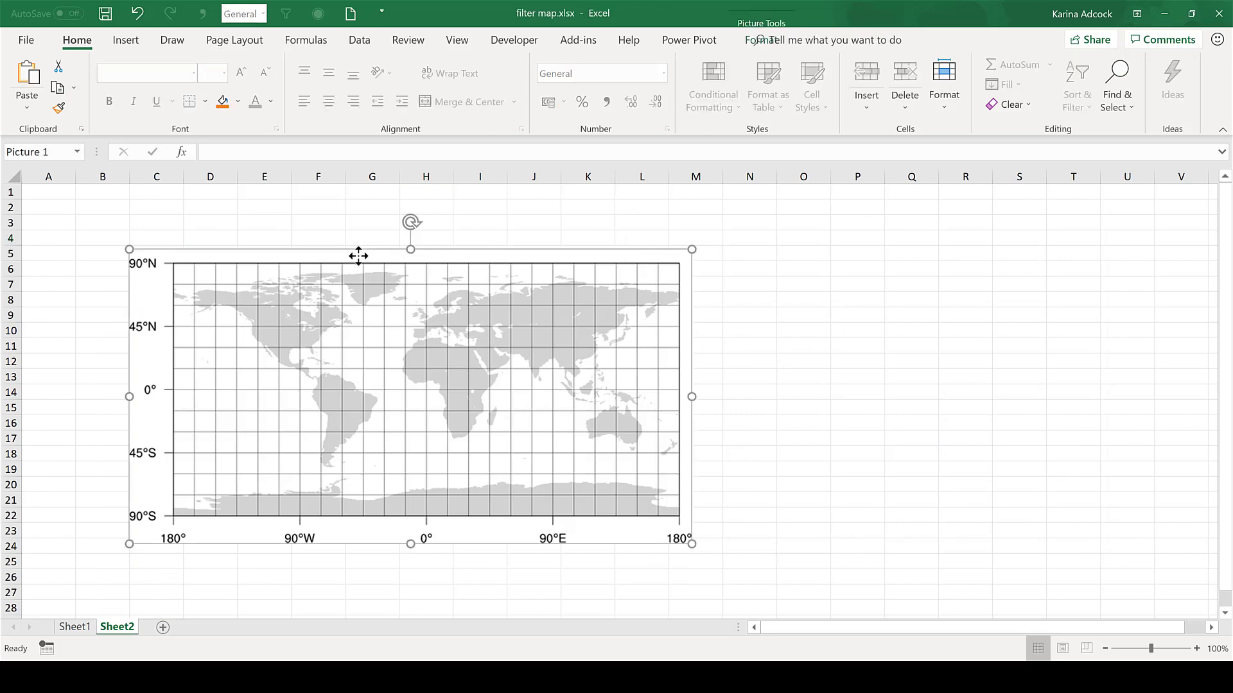
right_click(358, 256)
click(388, 286)
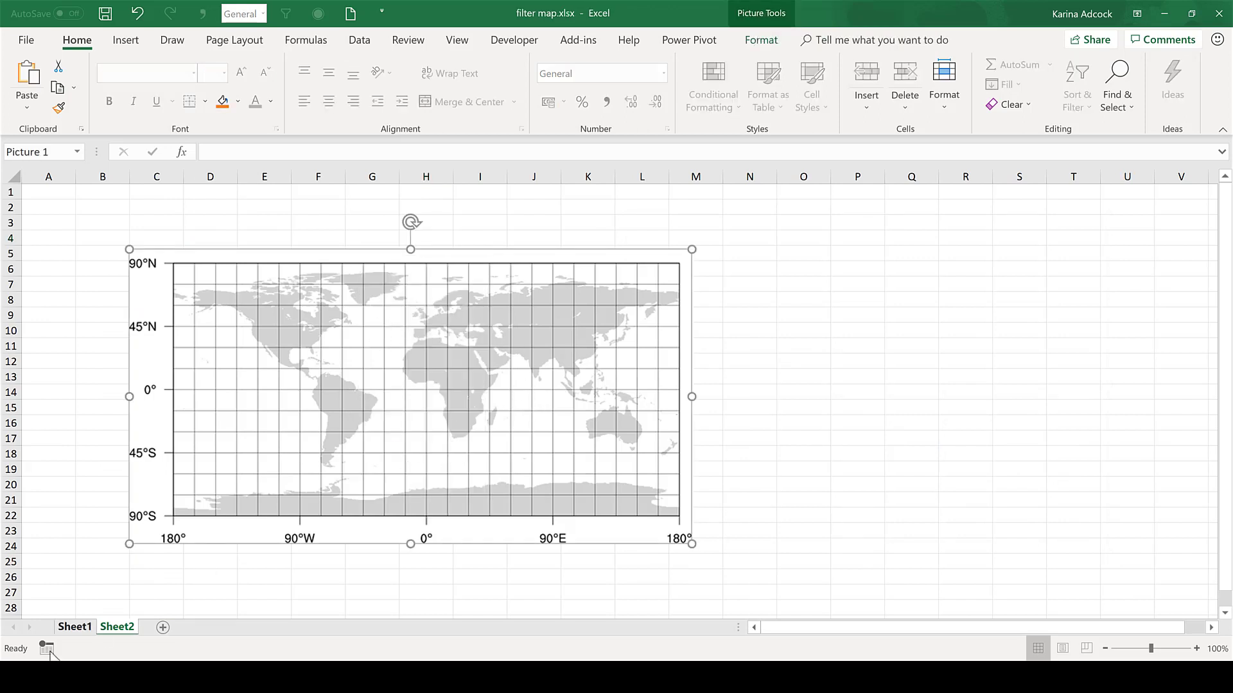
click(75, 627)
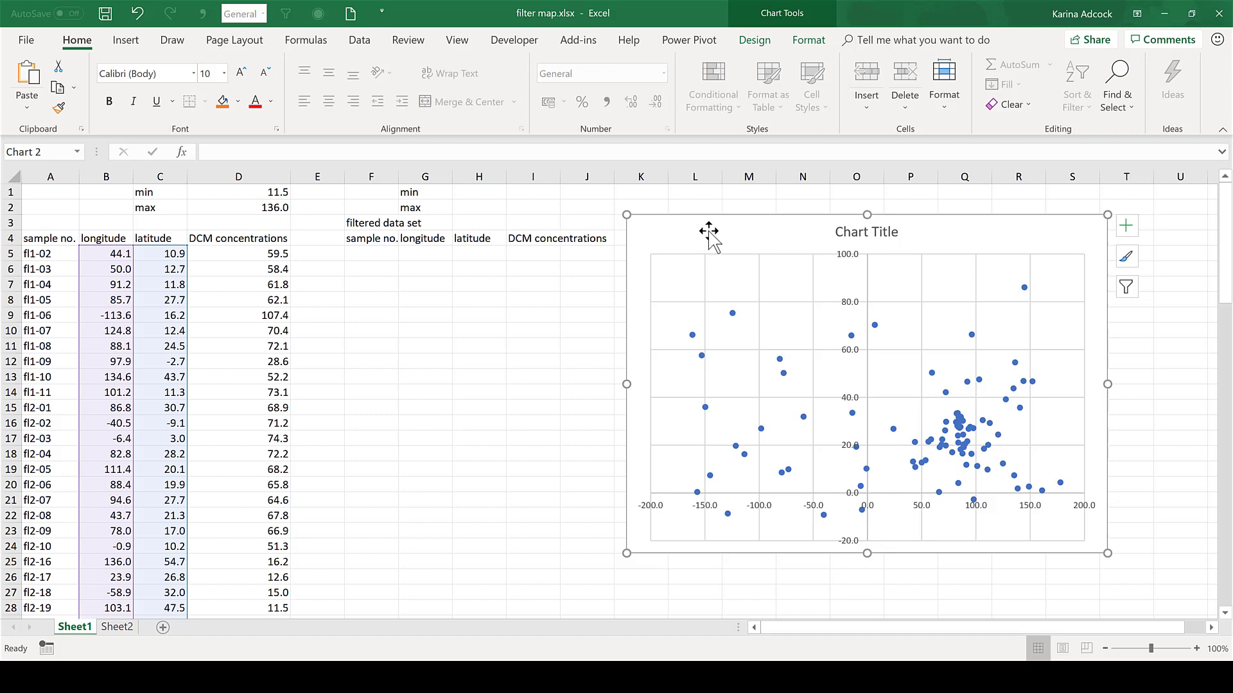
Step: Shift the chart left beside the data and select its plot area
double_click(709, 233)
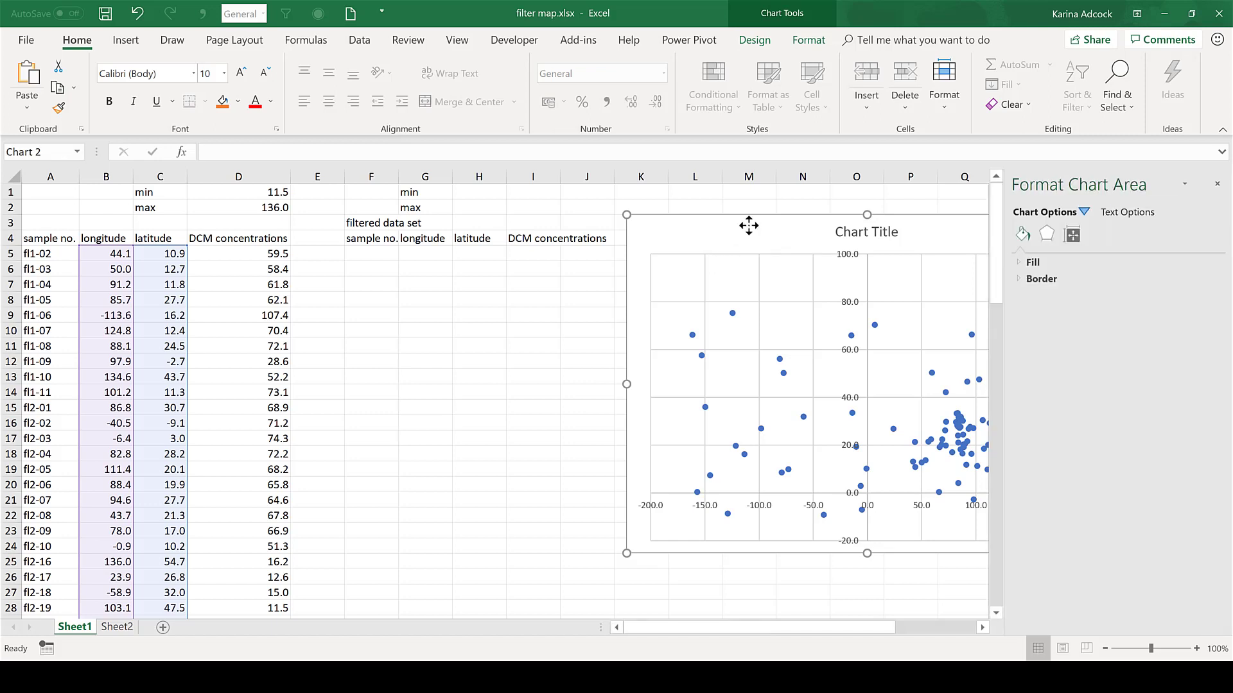
drag(732, 234, 569, 250)
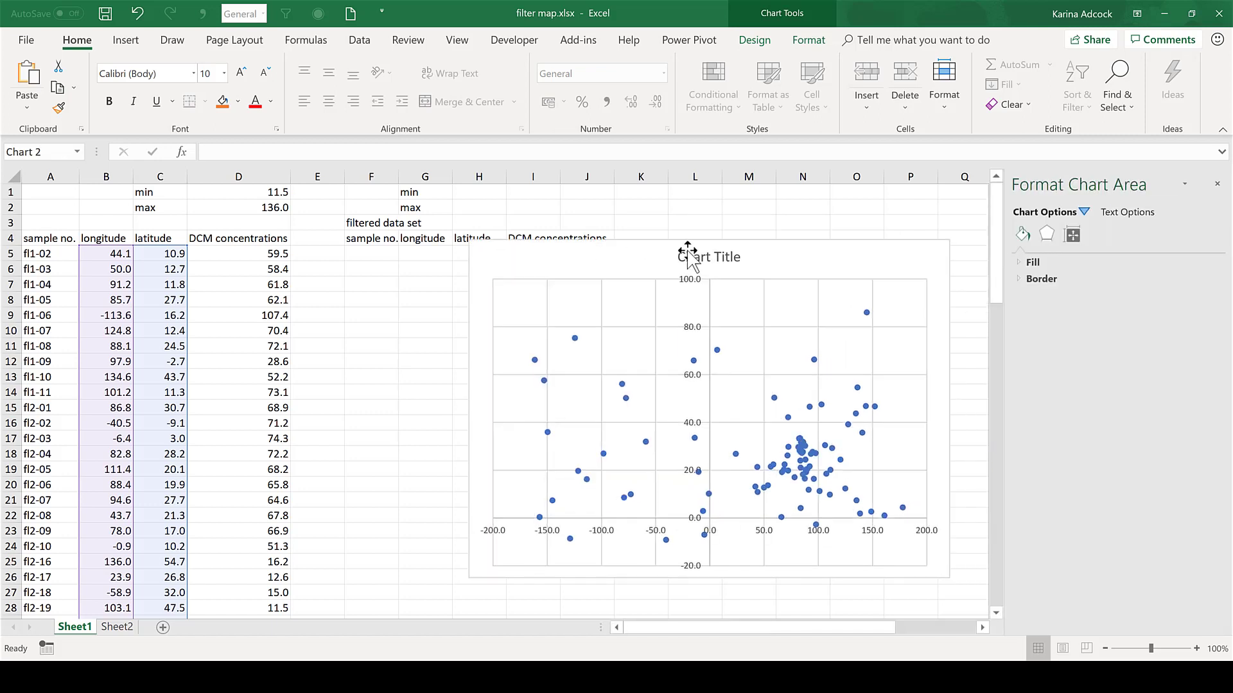
click(632, 293)
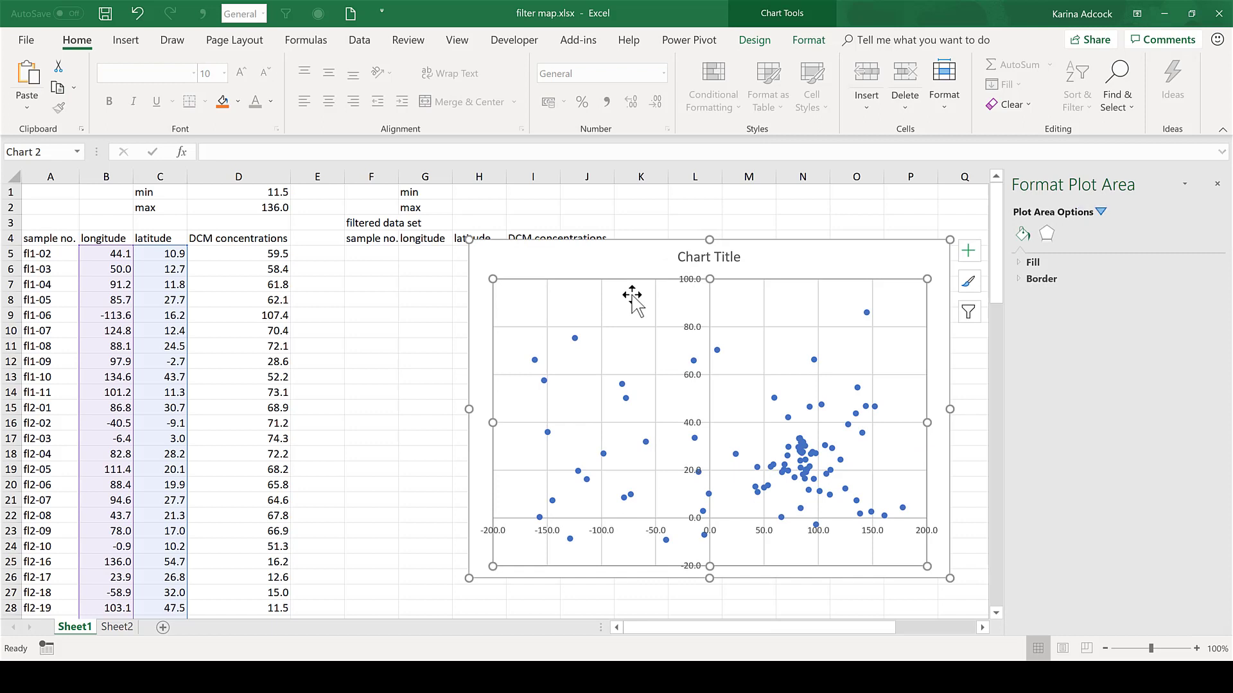
Step: Fill the plot area with the clipboard world map, comparing it with Sheet2's original map
click(1047, 264)
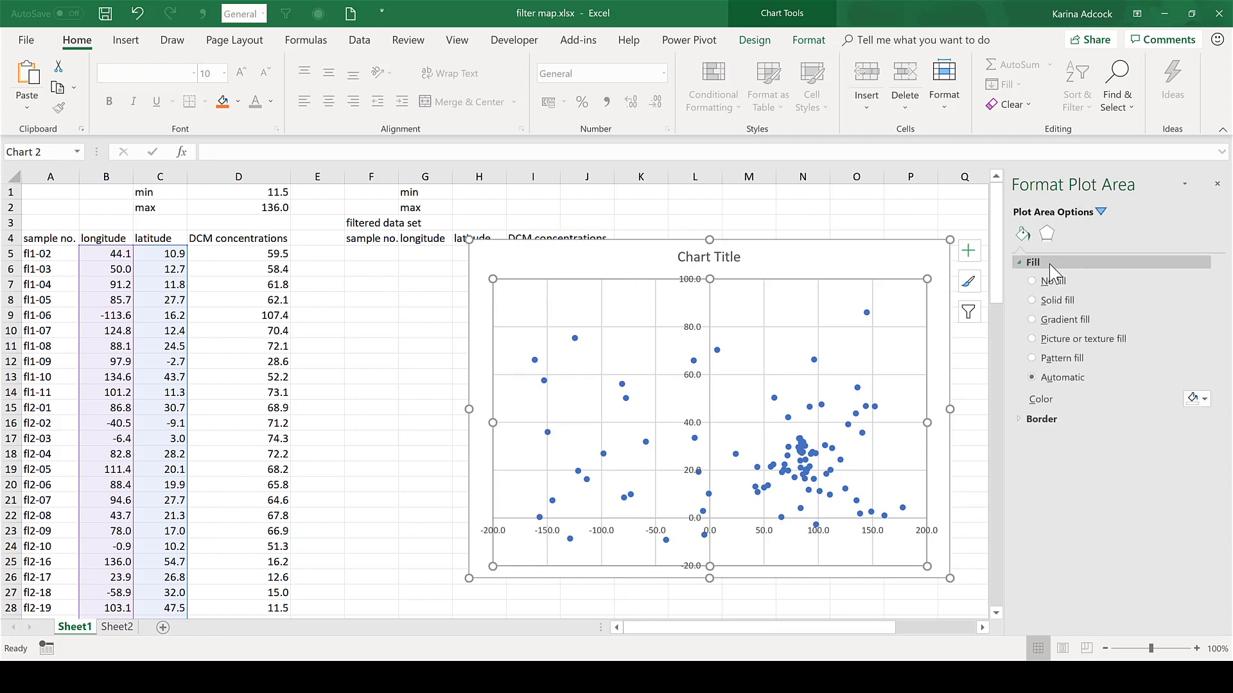
click(1077, 341)
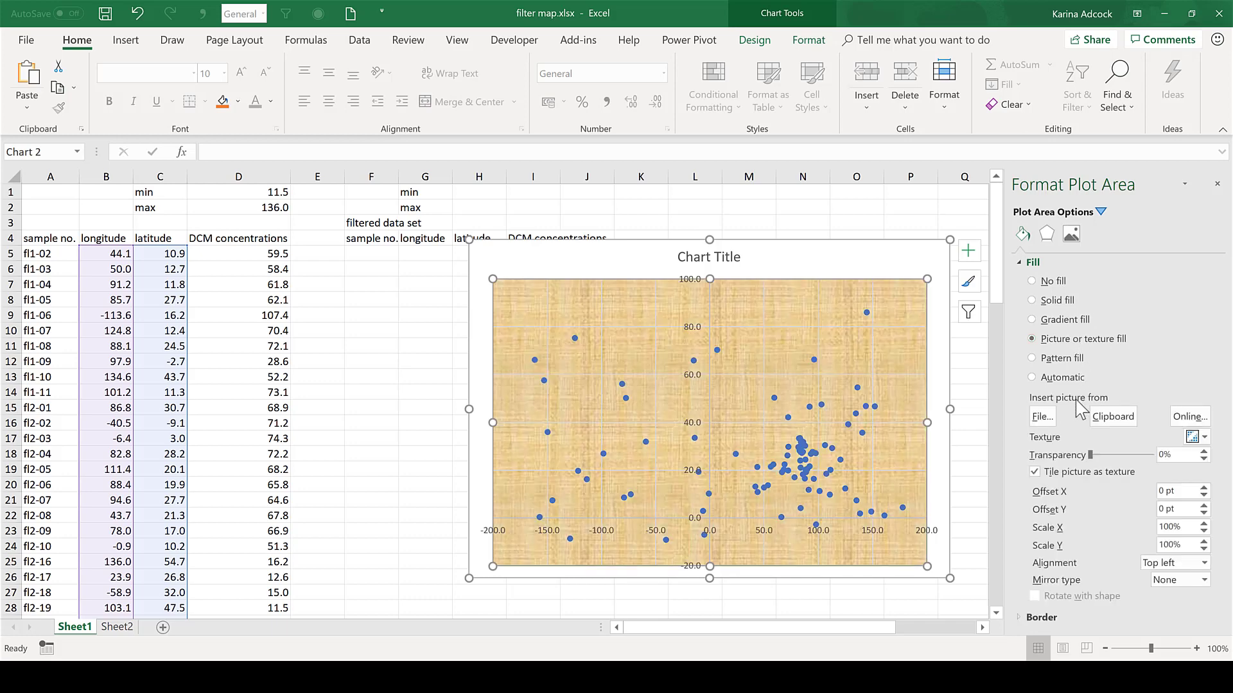
click(1113, 418)
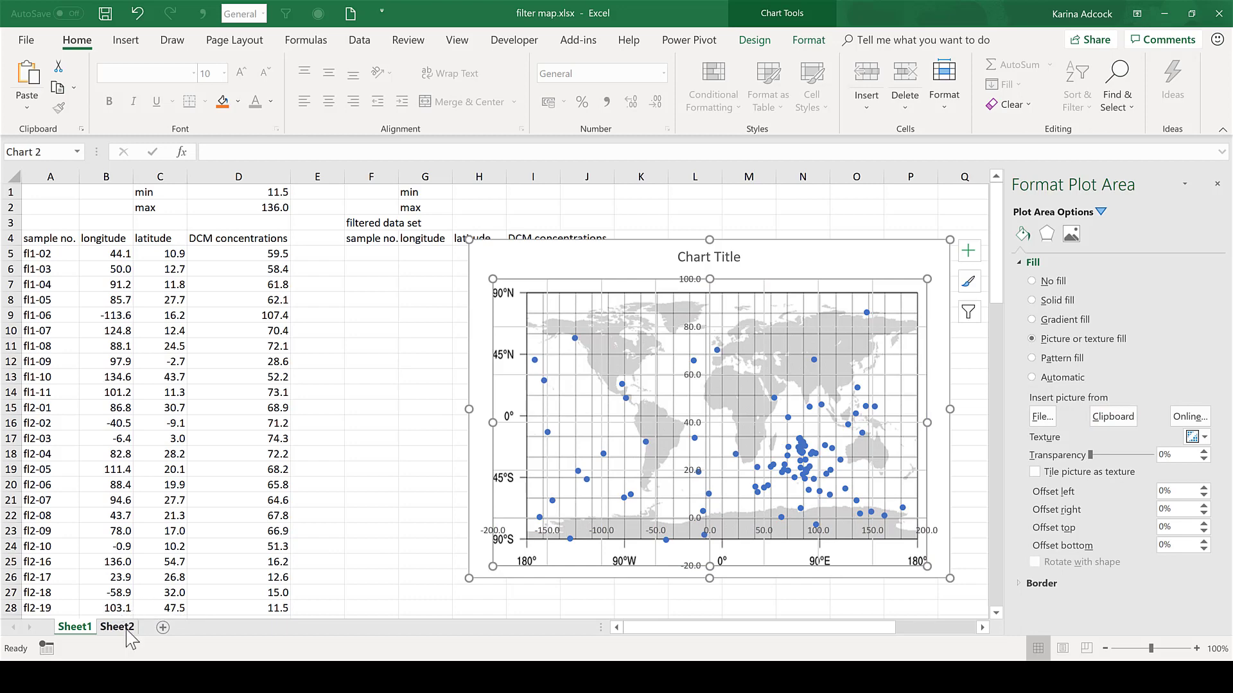
click(123, 628)
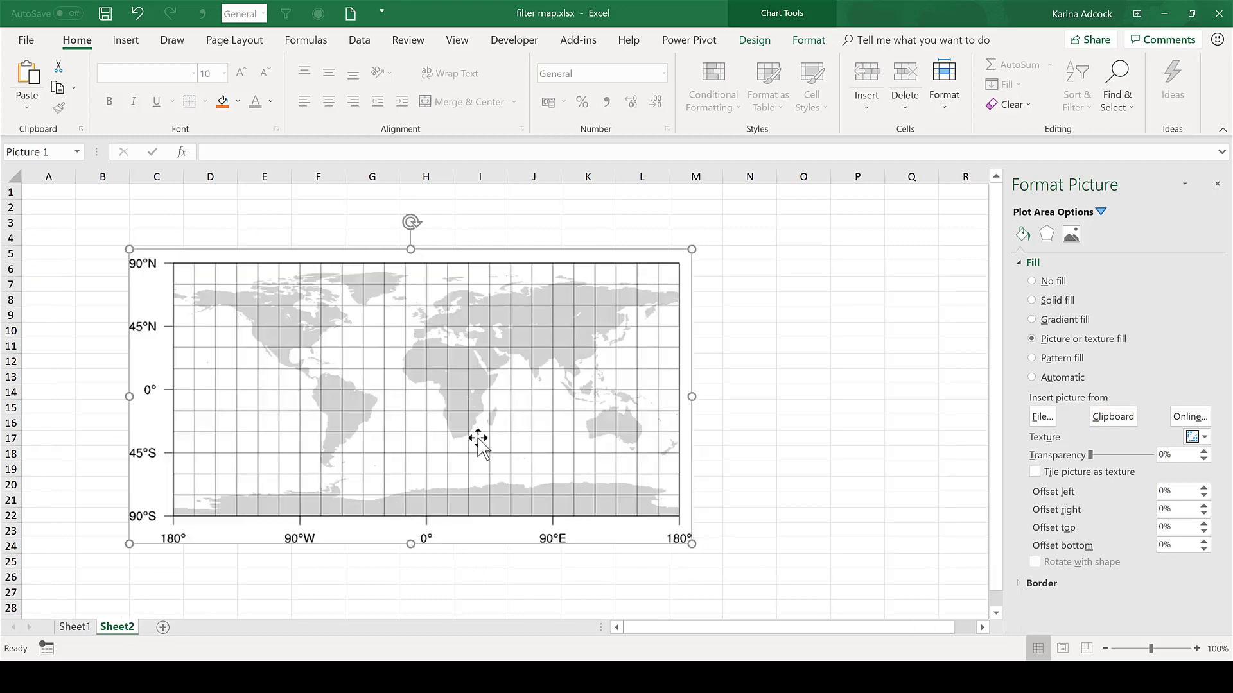
click(76, 628)
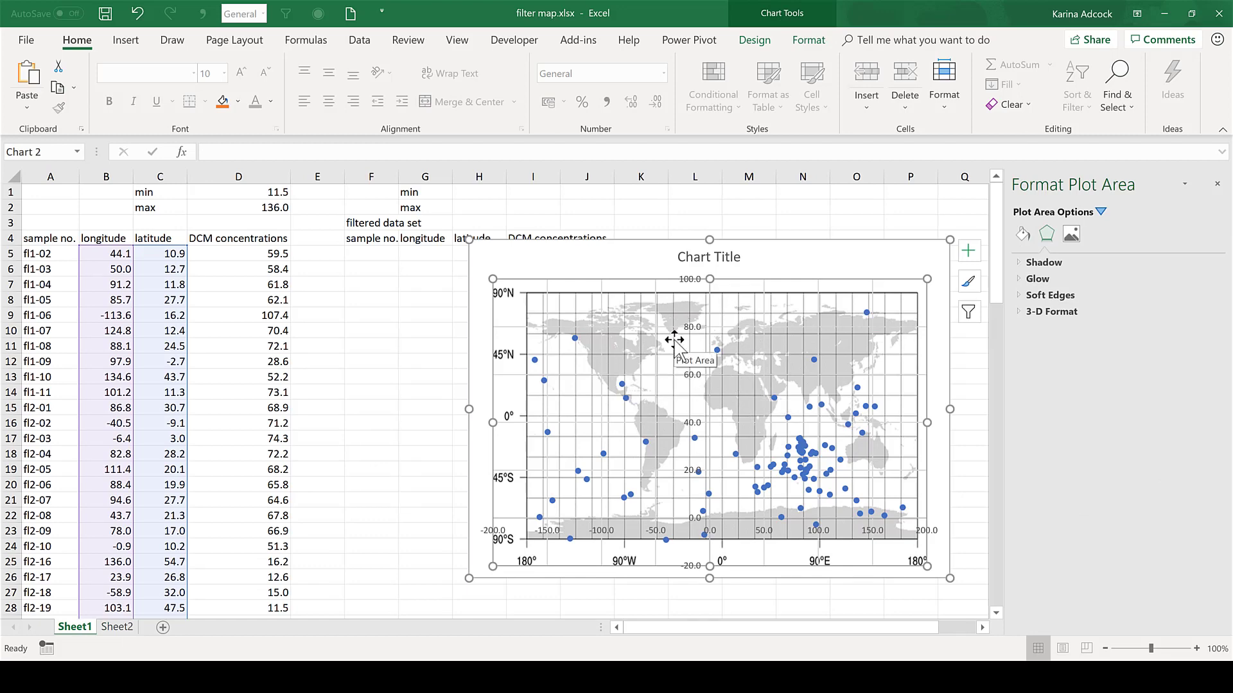
Step: Delete the default 'Chart Title' and select the vertical value axis for formatting
click(728, 258)
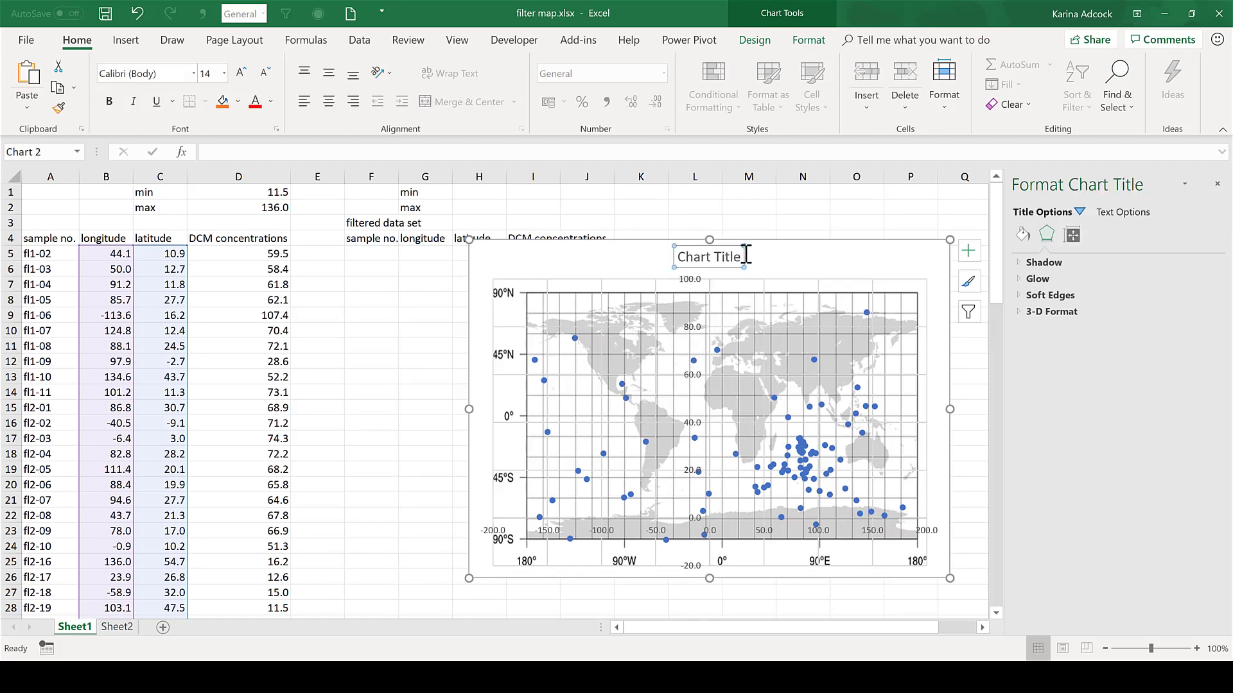
key(Delete)
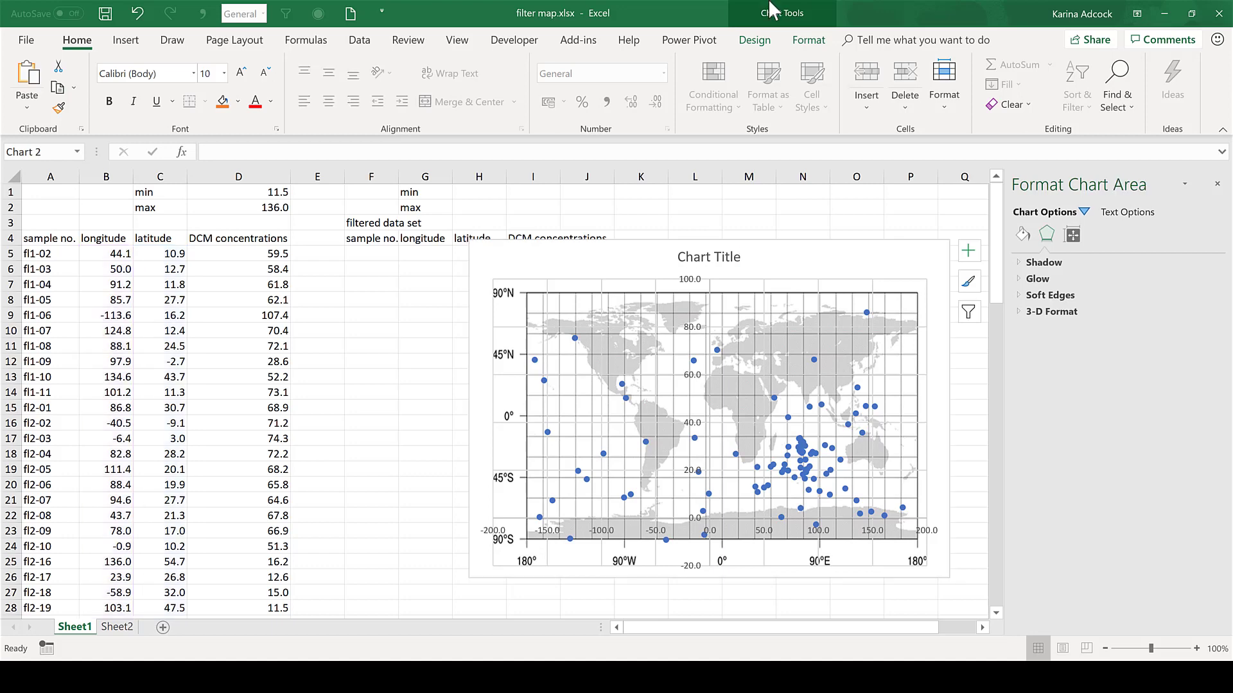
click(518, 305)
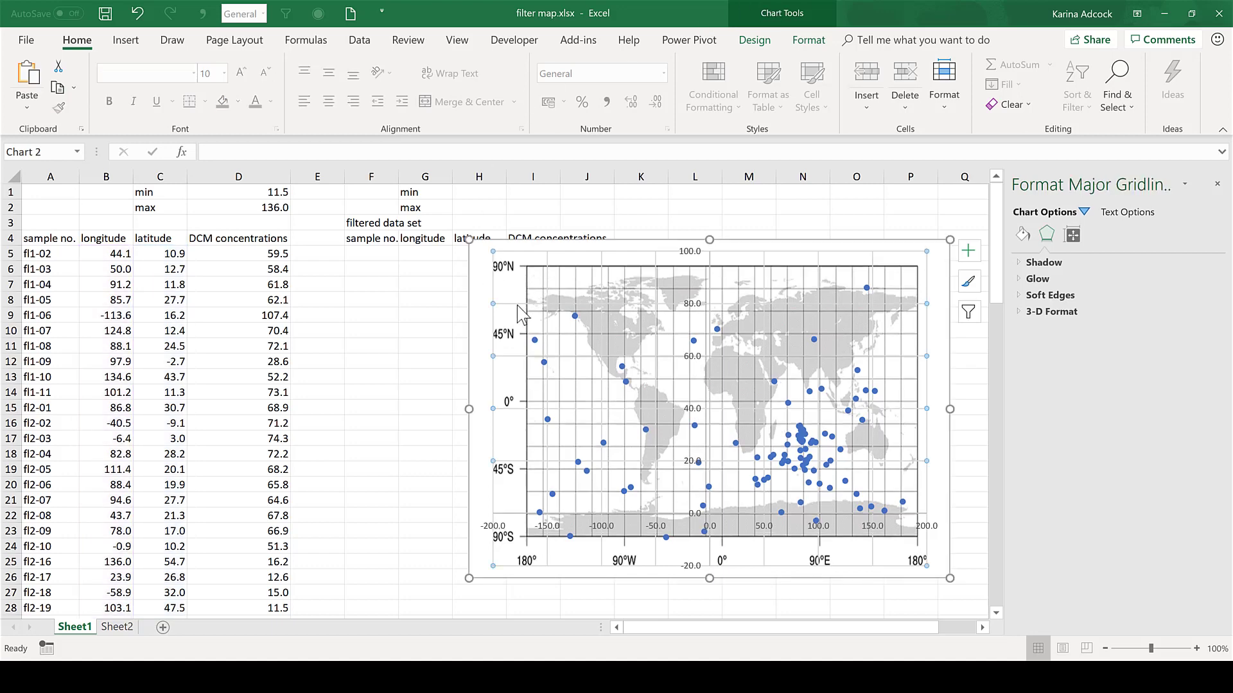
click(517, 306)
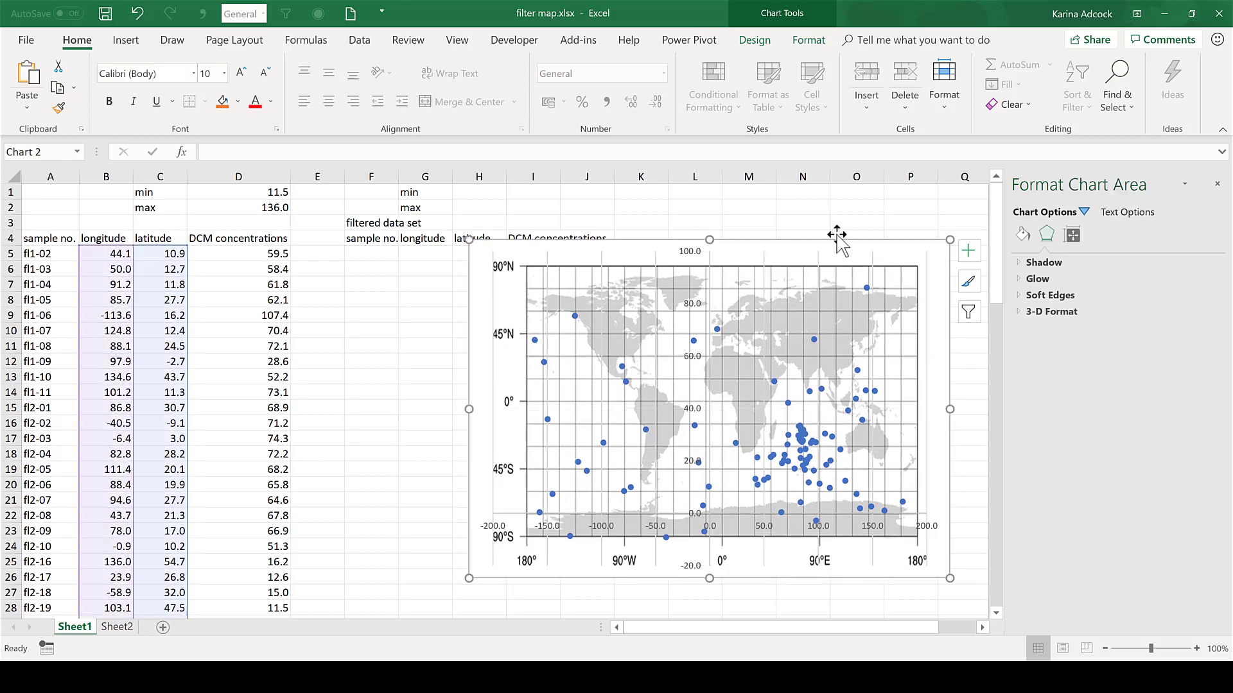
click(764, 252)
click(767, 259)
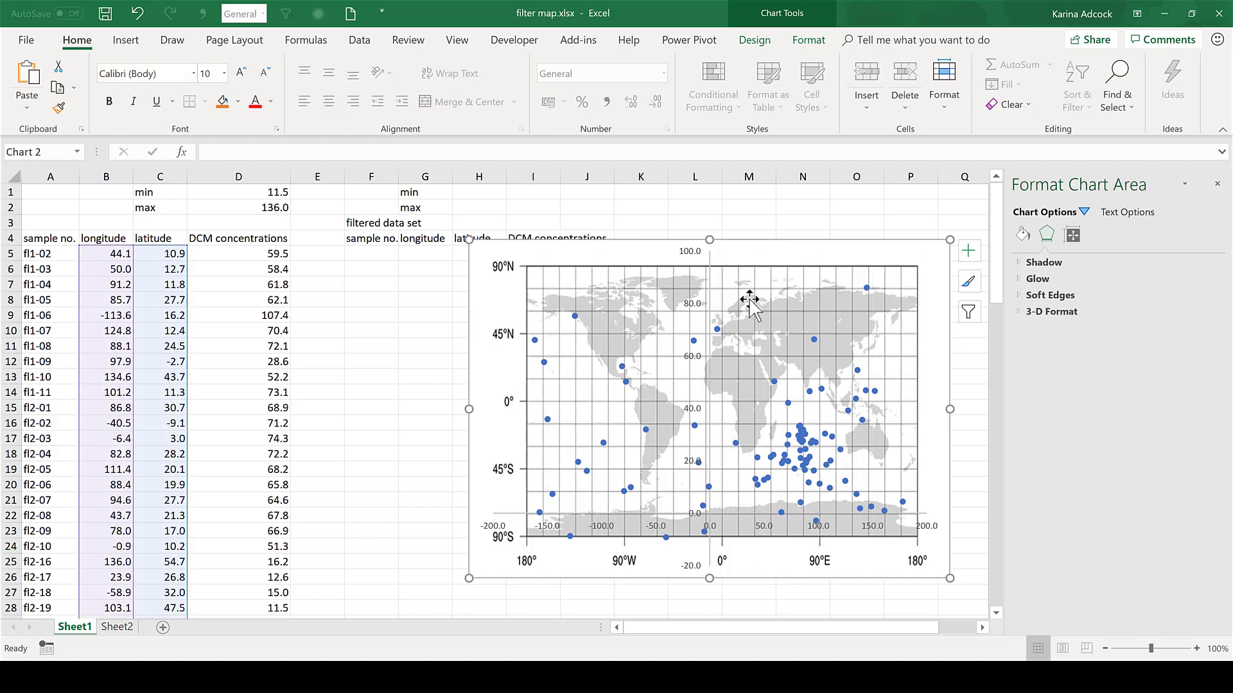
click(689, 314)
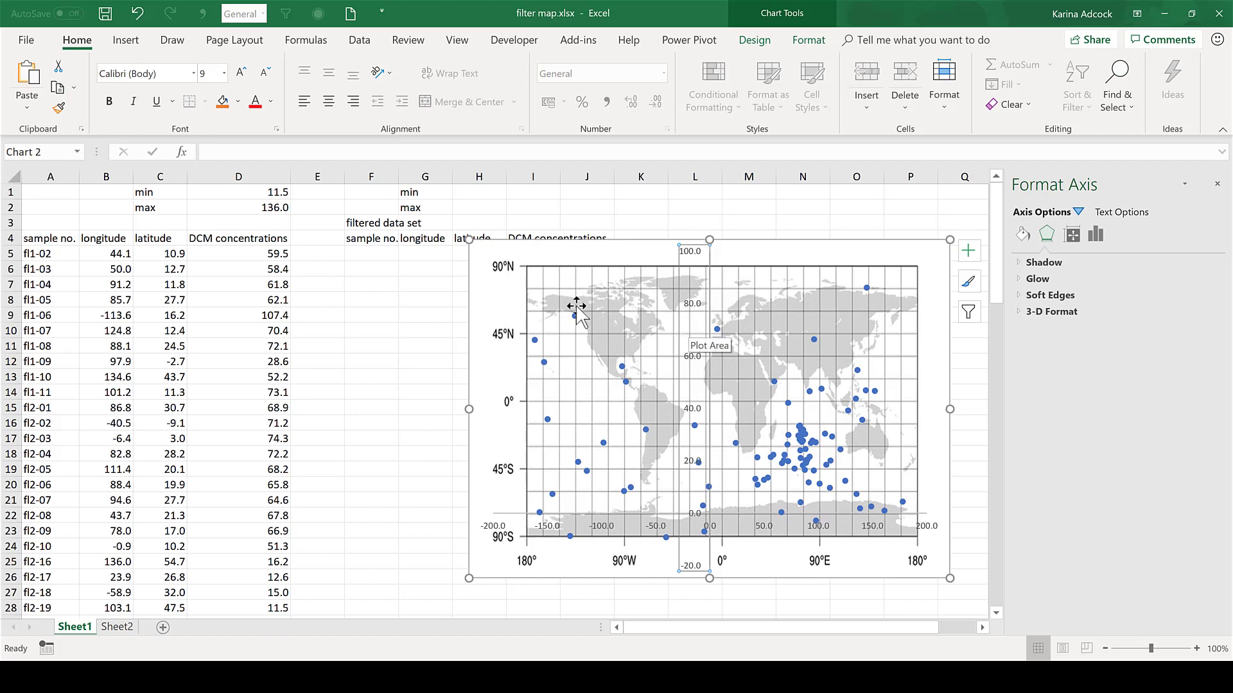
Step: Set the vertical axis bounds to minimum -110 and maximum 100, with major unit 20
click(1094, 234)
click(1085, 263)
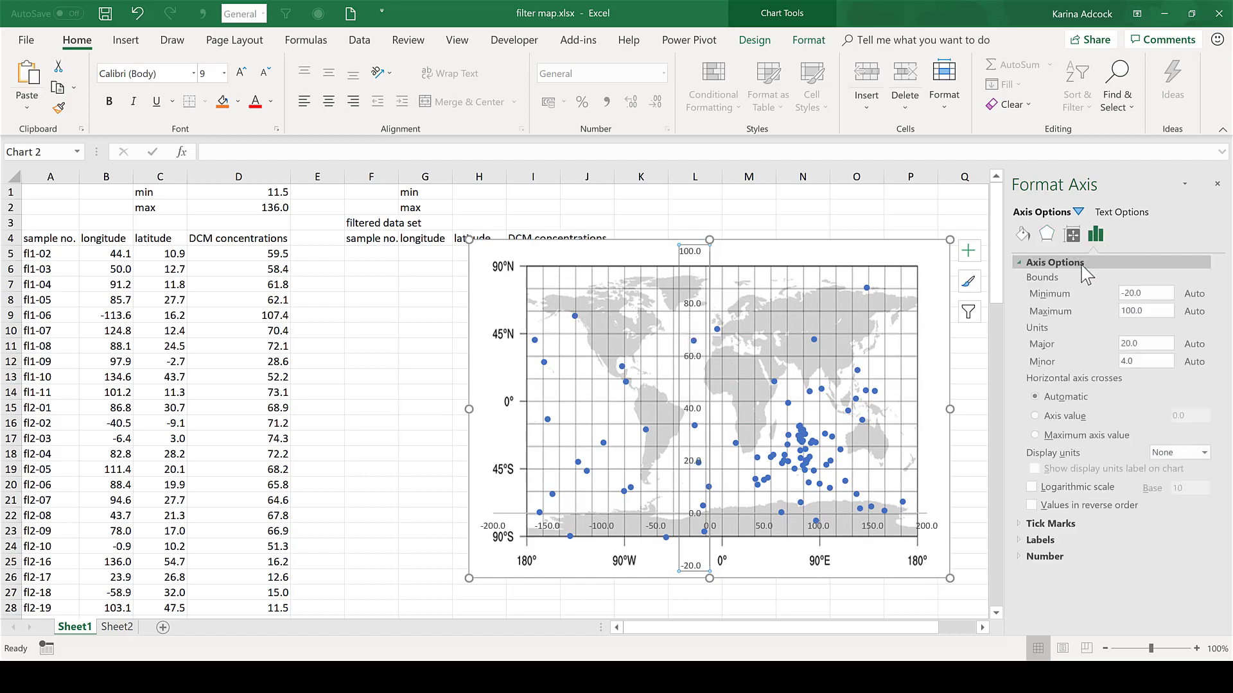
click(1152, 297)
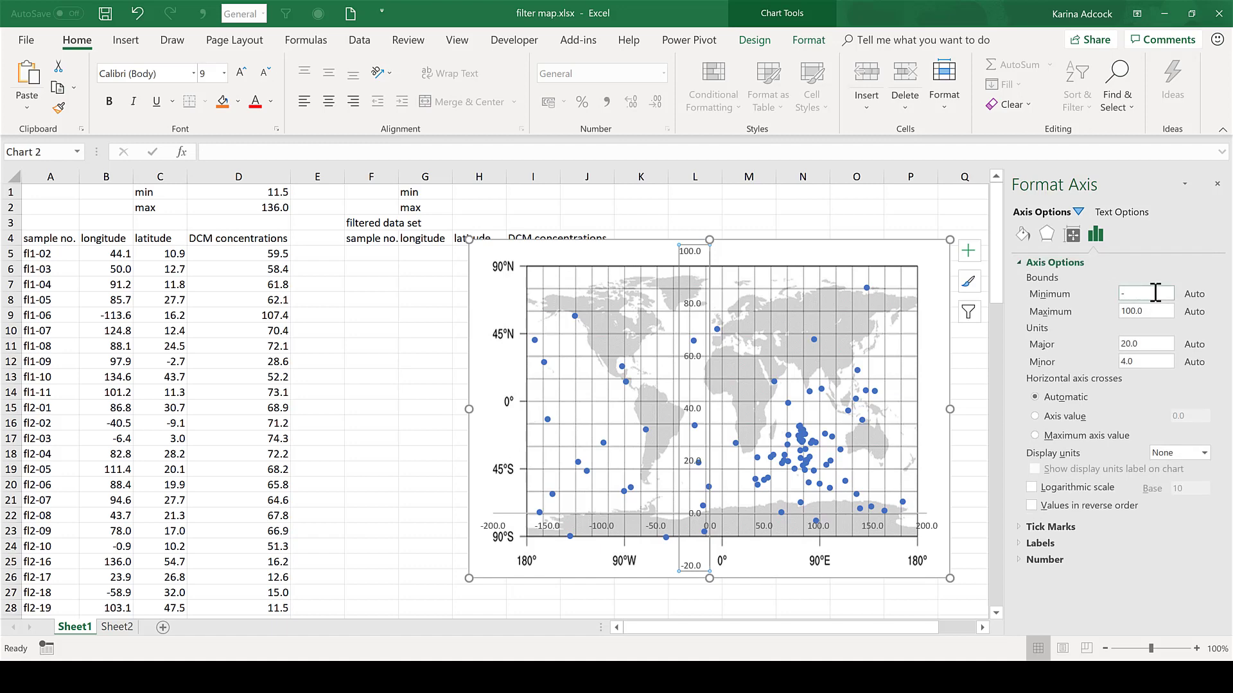
text(-110)
key(Return)
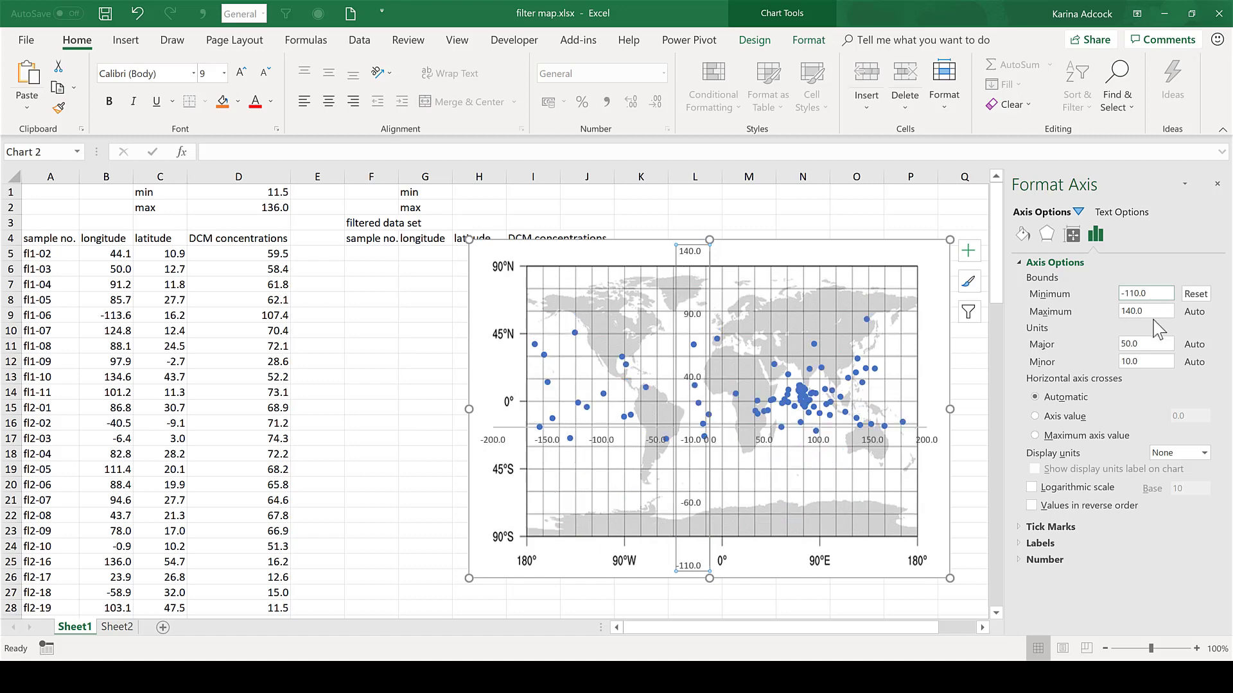
drag(1156, 310, 1108, 314)
key(BackSpace)
key(Return)
click(1152, 348)
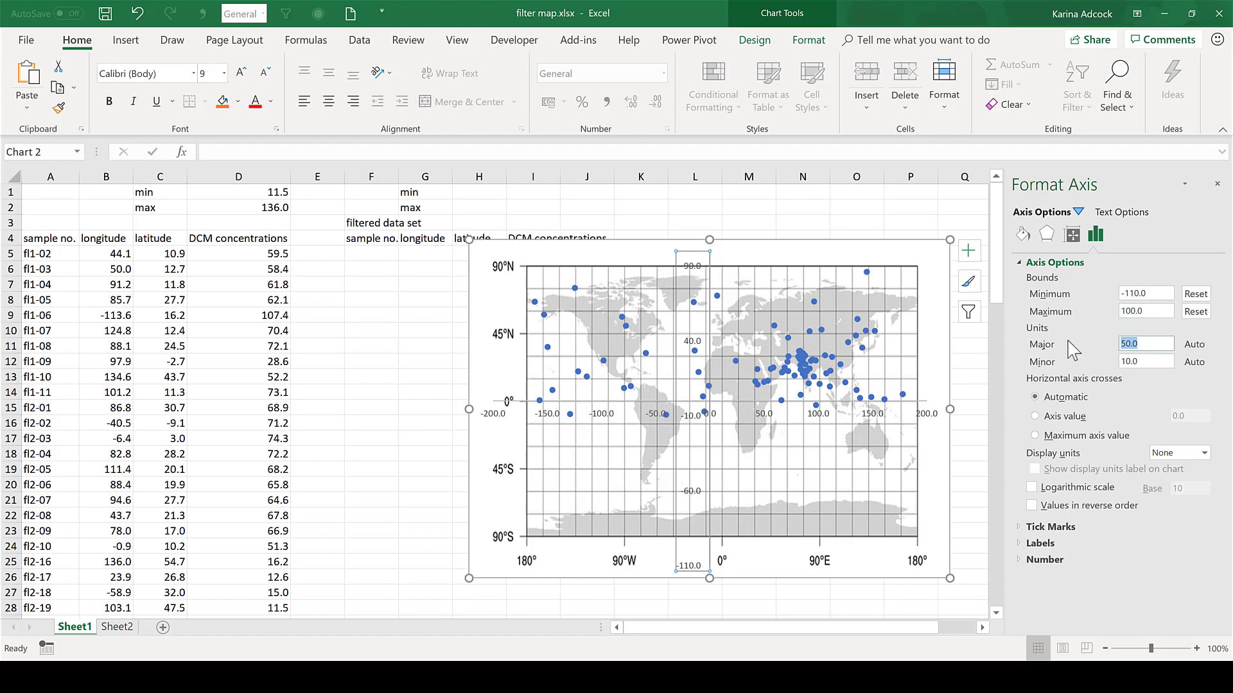
text(20)
key(Return)
Step: Set the horizontal axis to minimum -210, maximum 190 and major unit 30
click(762, 414)
click(1144, 294)
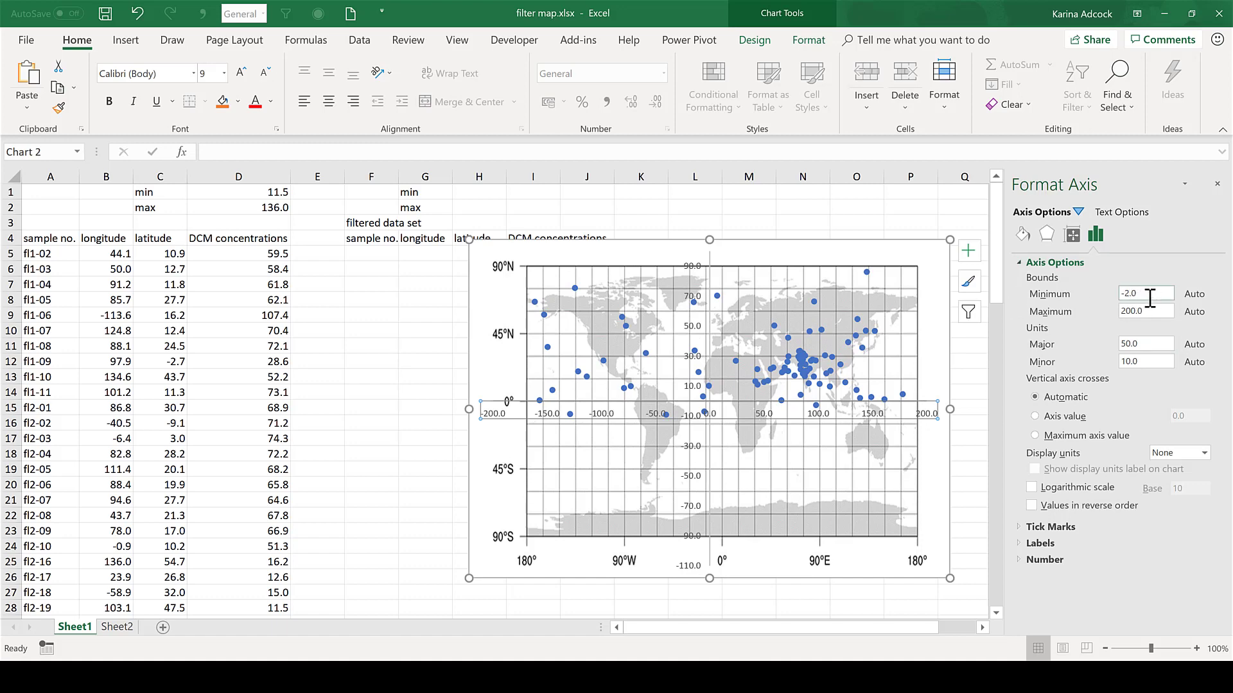
key(Return)
key(Tab)
key(BackSpace)
text(190.0)
key(Return)
key(Tab)
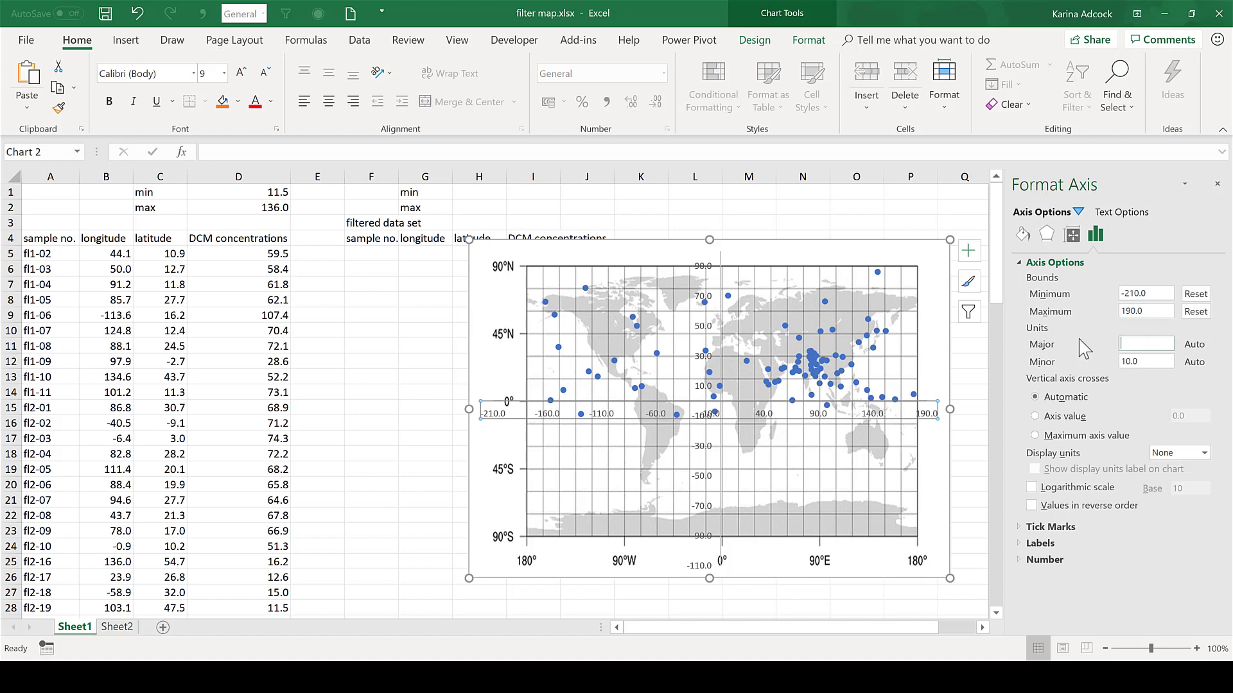
text(30)
key(Return)
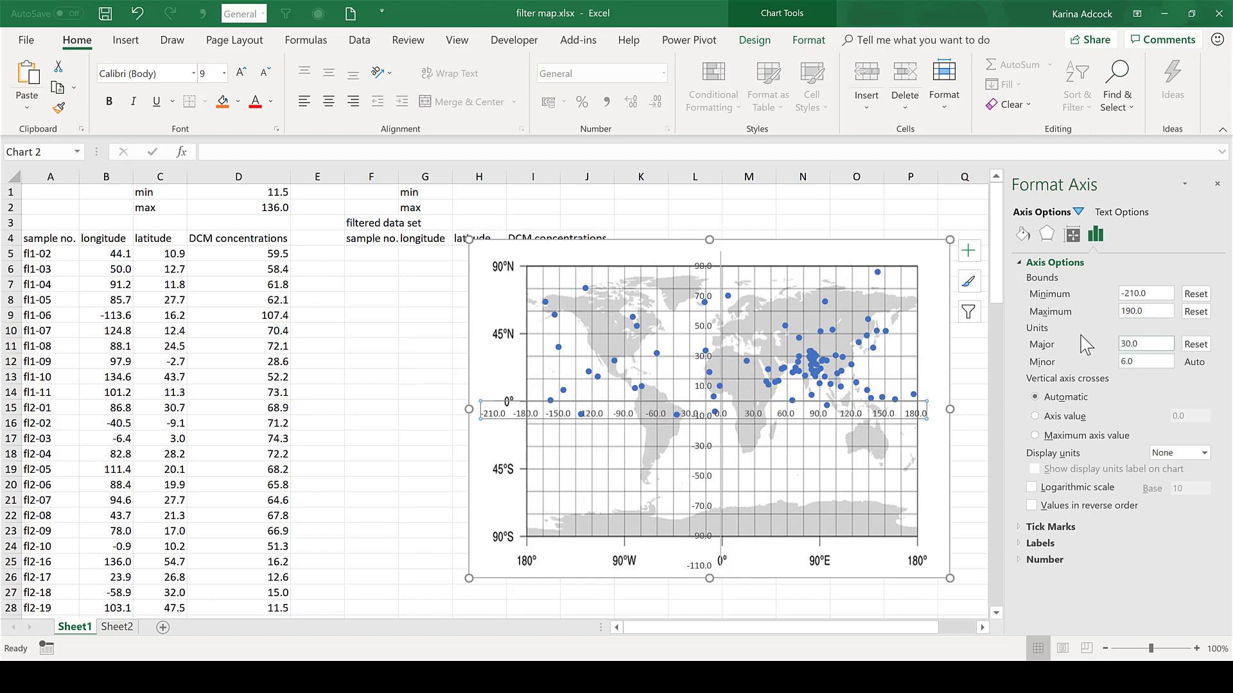
Step: Close the axis settings and shift the map chart slightly to the right
click(1217, 184)
click(806, 250)
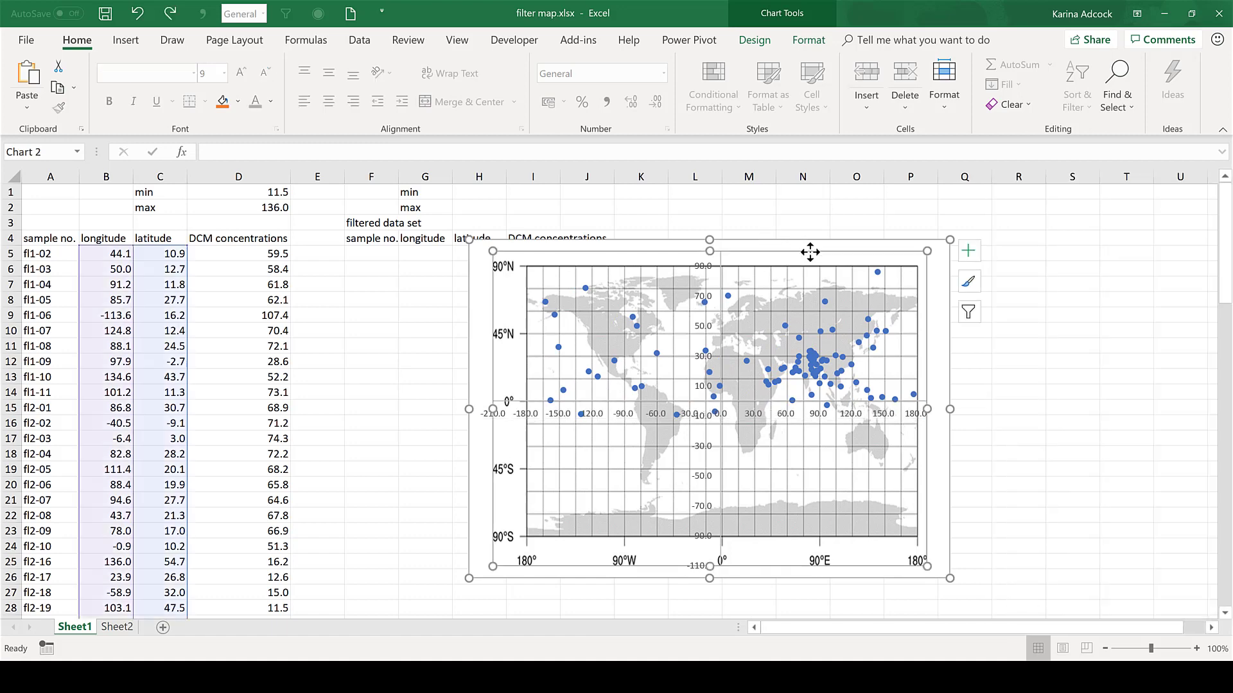
drag(796, 242, 1041, 253)
Step: Delete the numeric value axis labels from the map chart
click(953, 427)
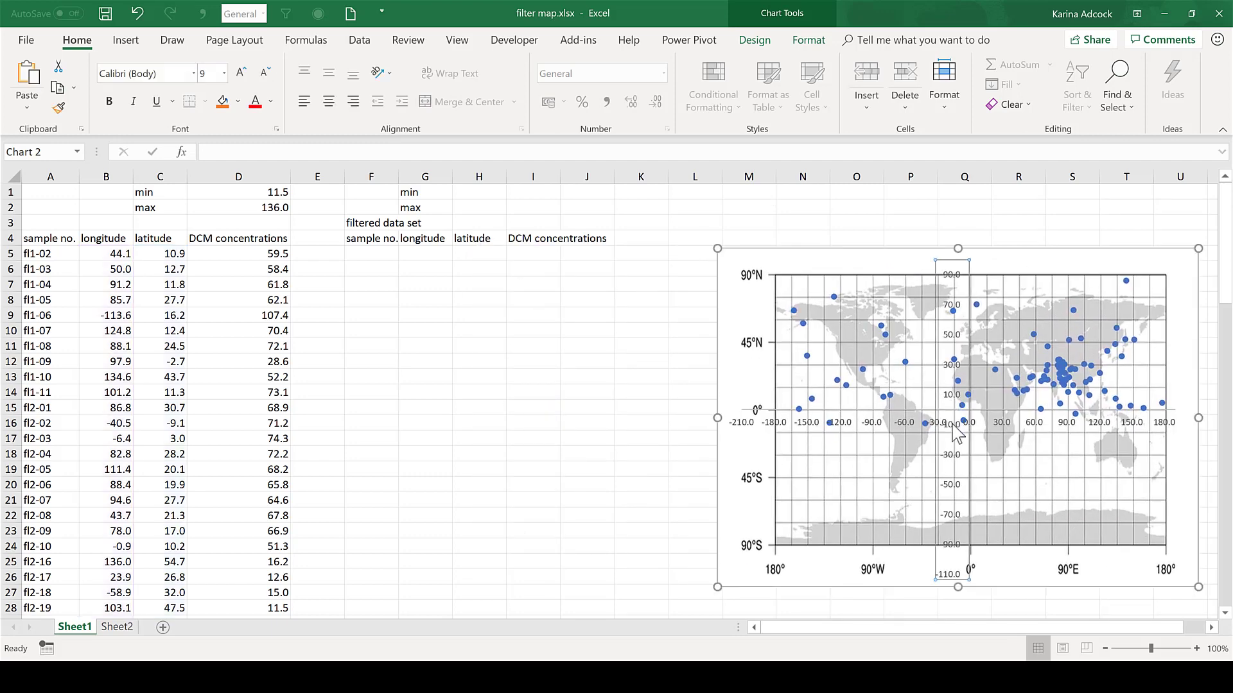
click(980, 432)
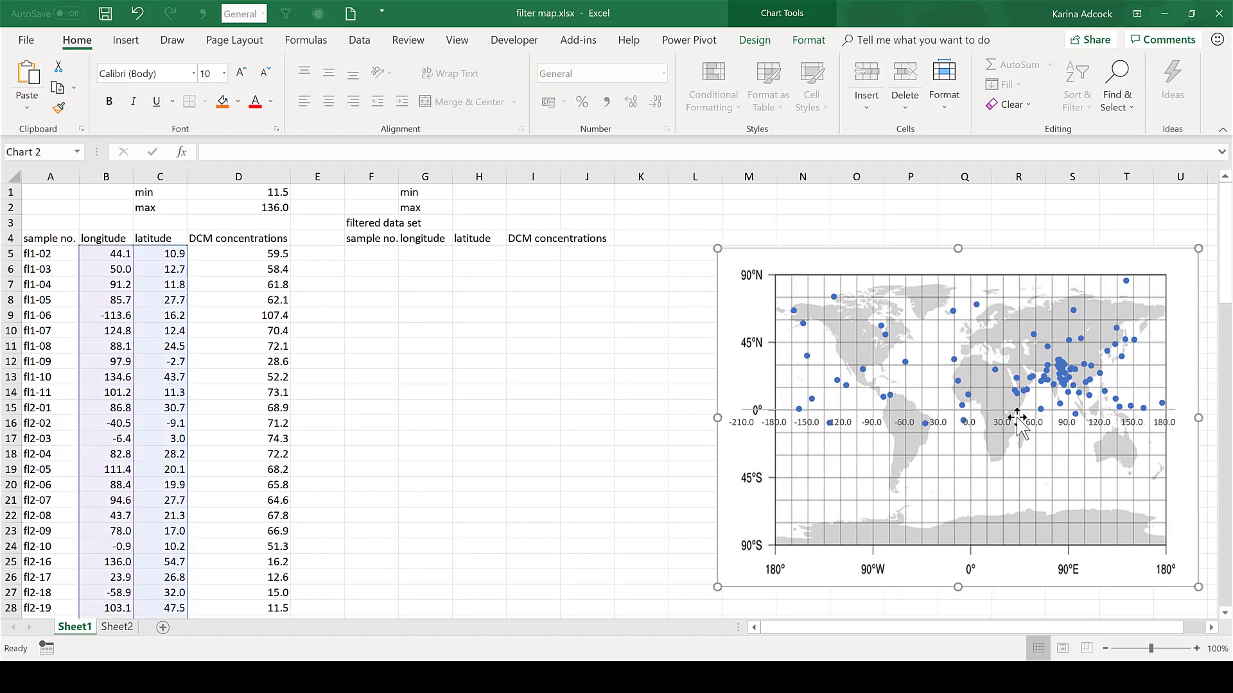
click(1004, 426)
key(Delete)
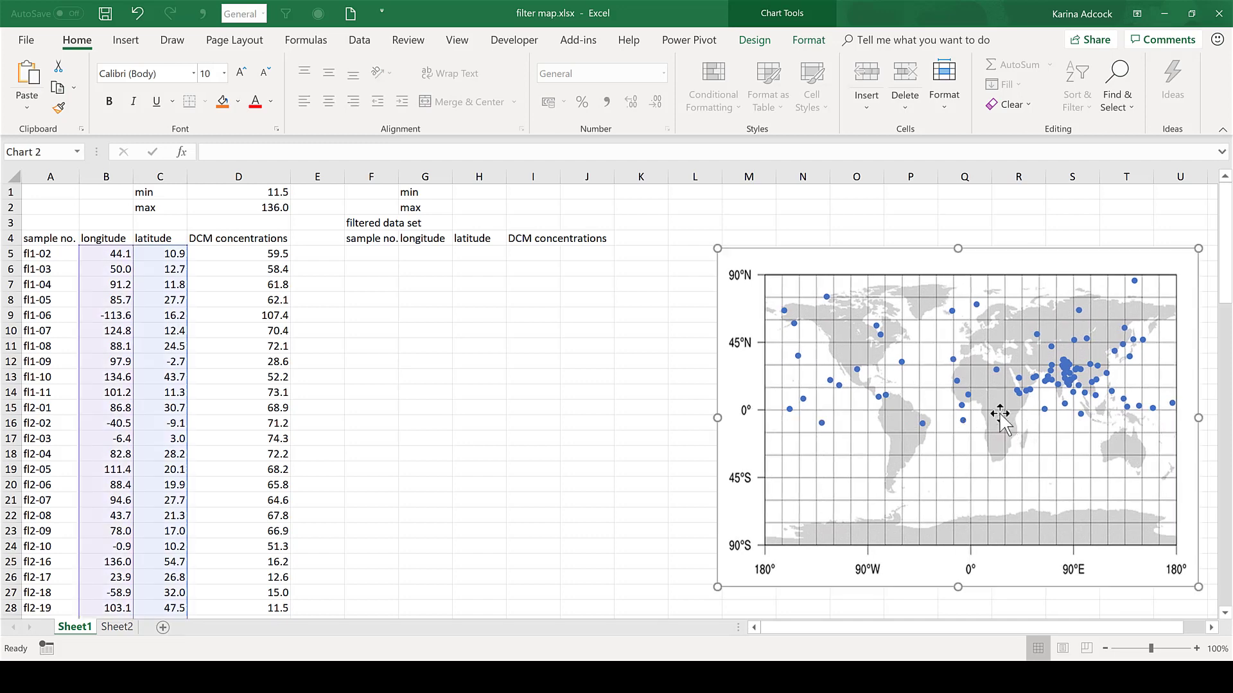
Step: Enlarge the map chart up and left to start near column K, then deselect it
drag(715, 253, 634, 223)
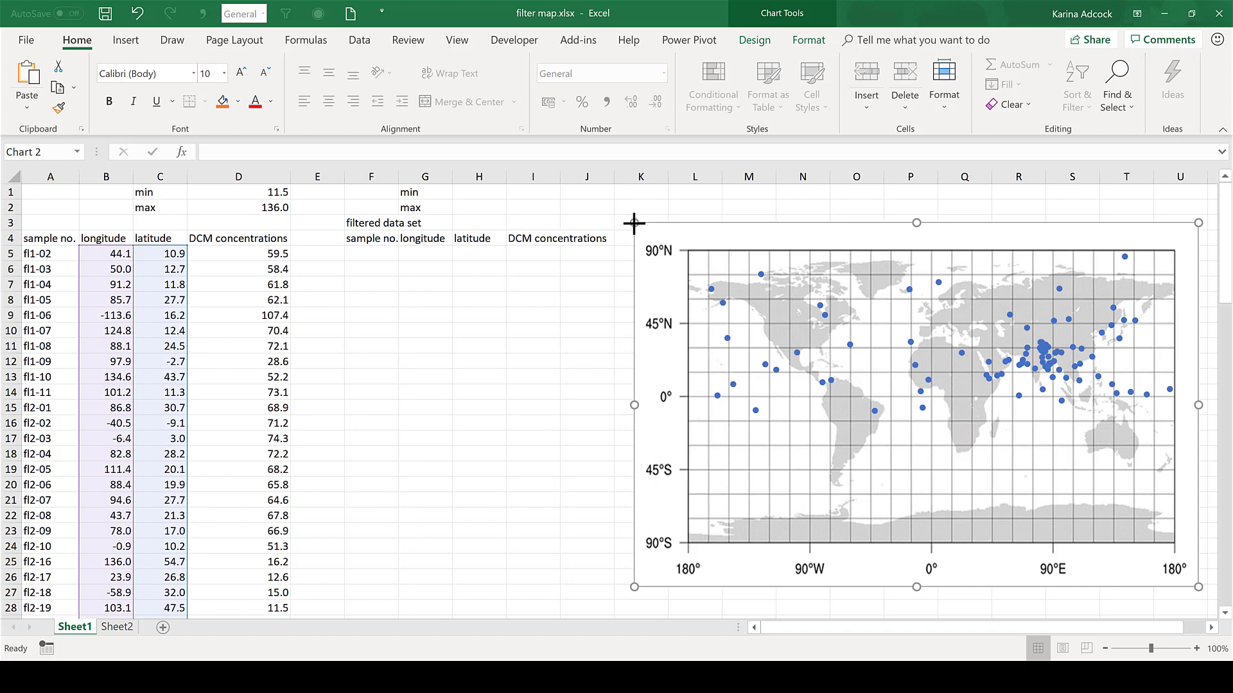
click(521, 360)
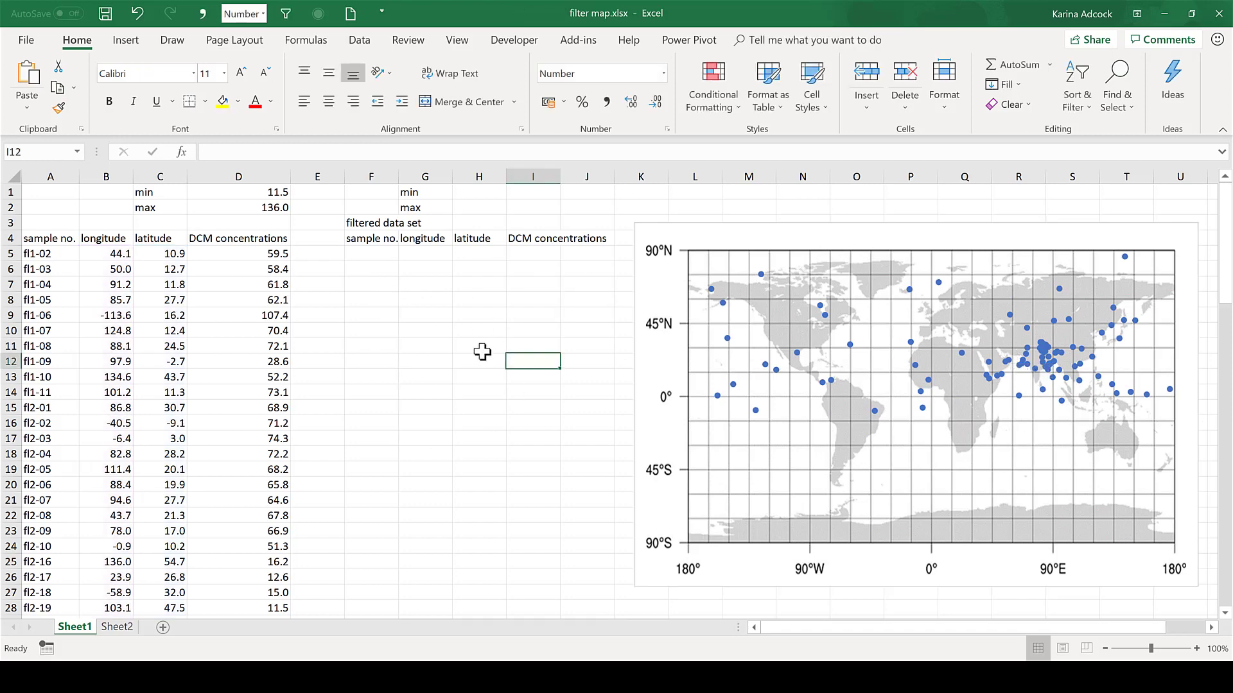
Step: Start =FILTER in F5 with the sample table A5:D98 as its array
click(371, 257)
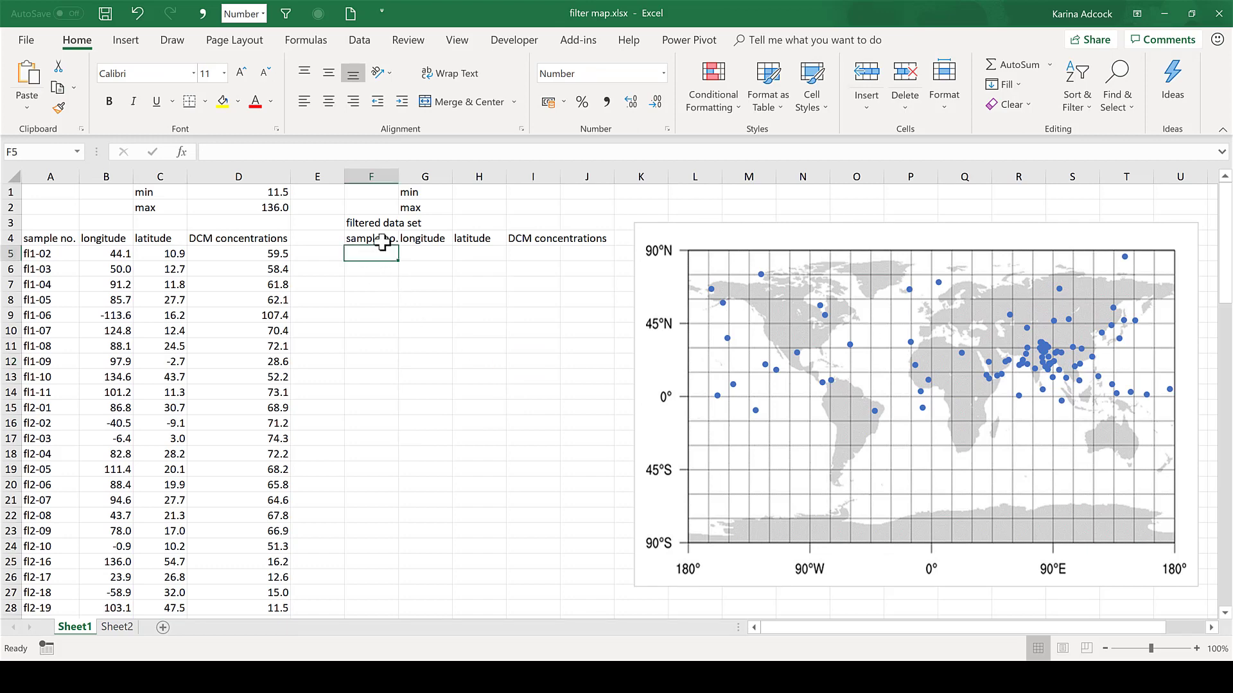
text(=filter)
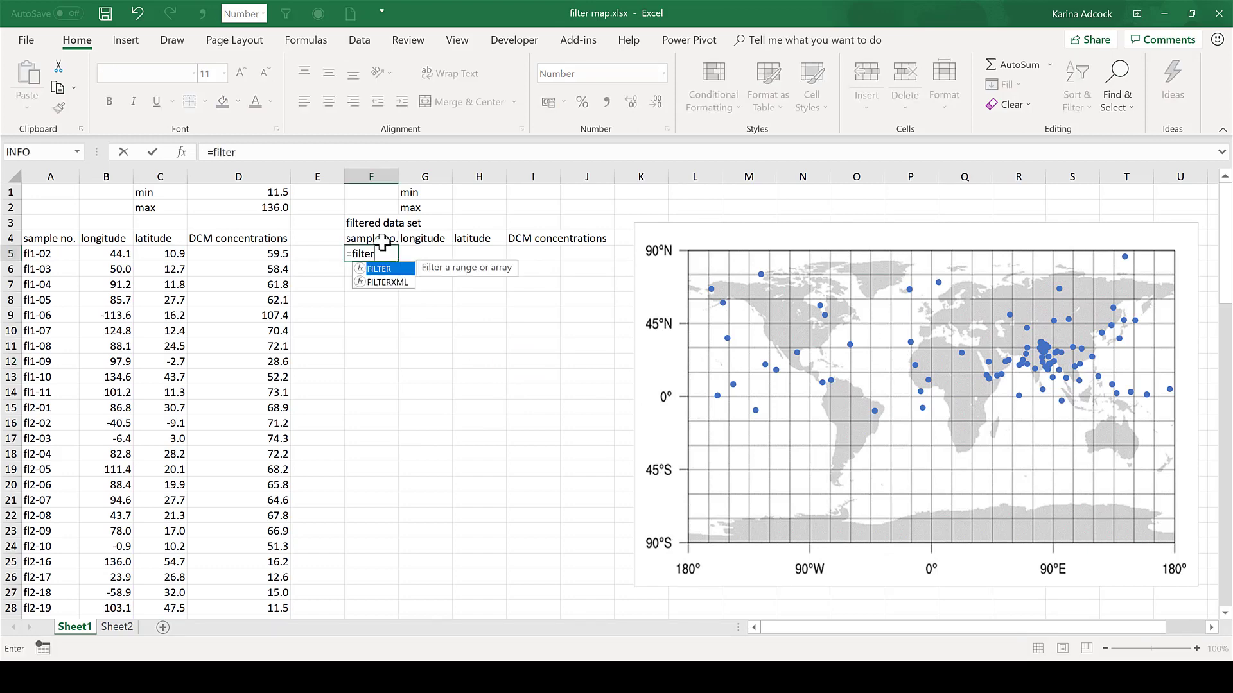
key(Tab)
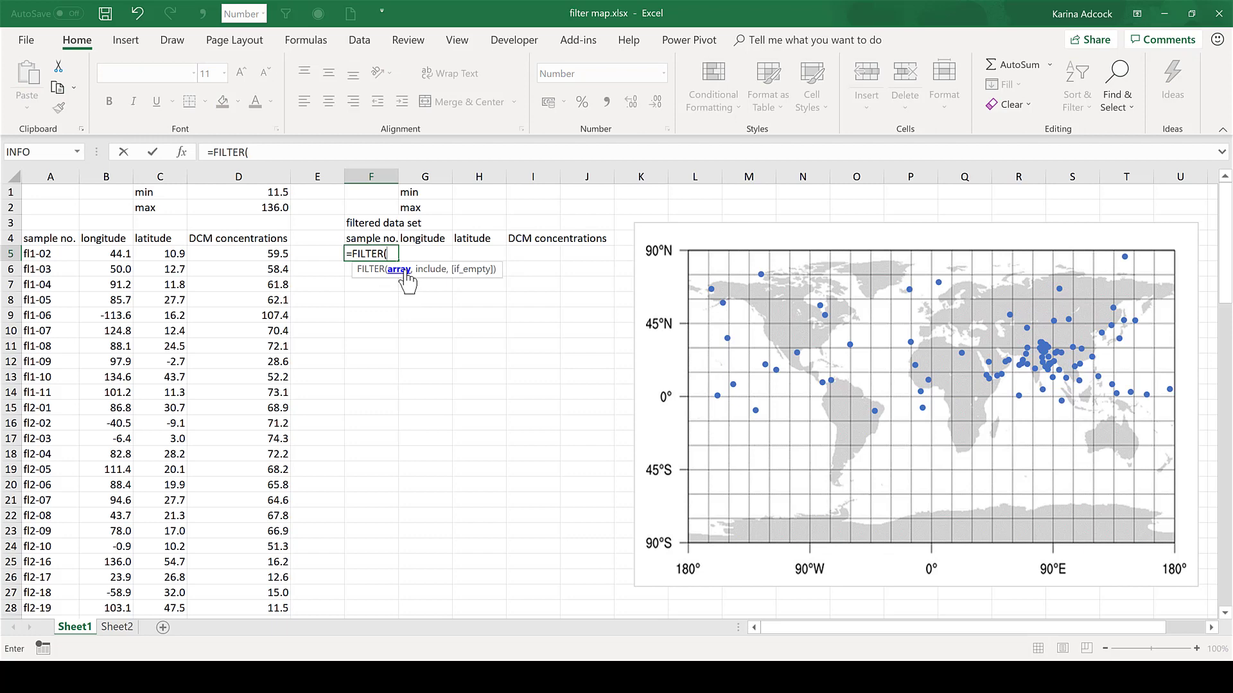
click(42, 256)
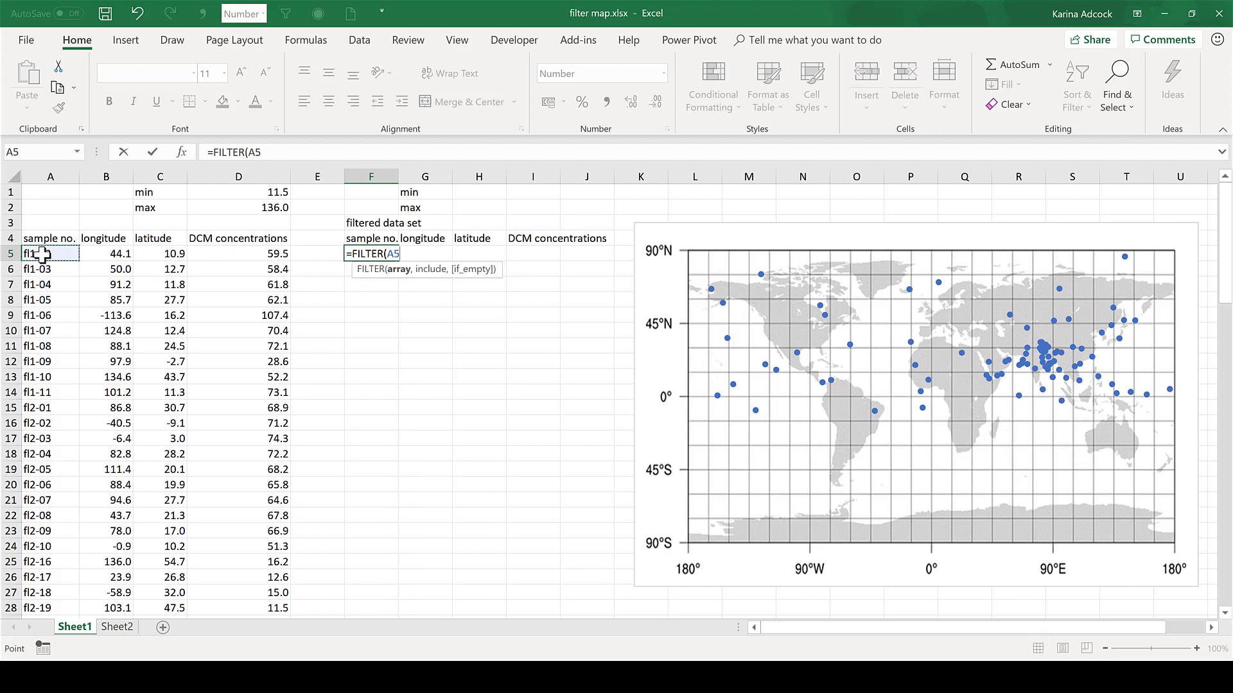
key(ctrl+shift+Right)
key(ctrl+shift+Right)
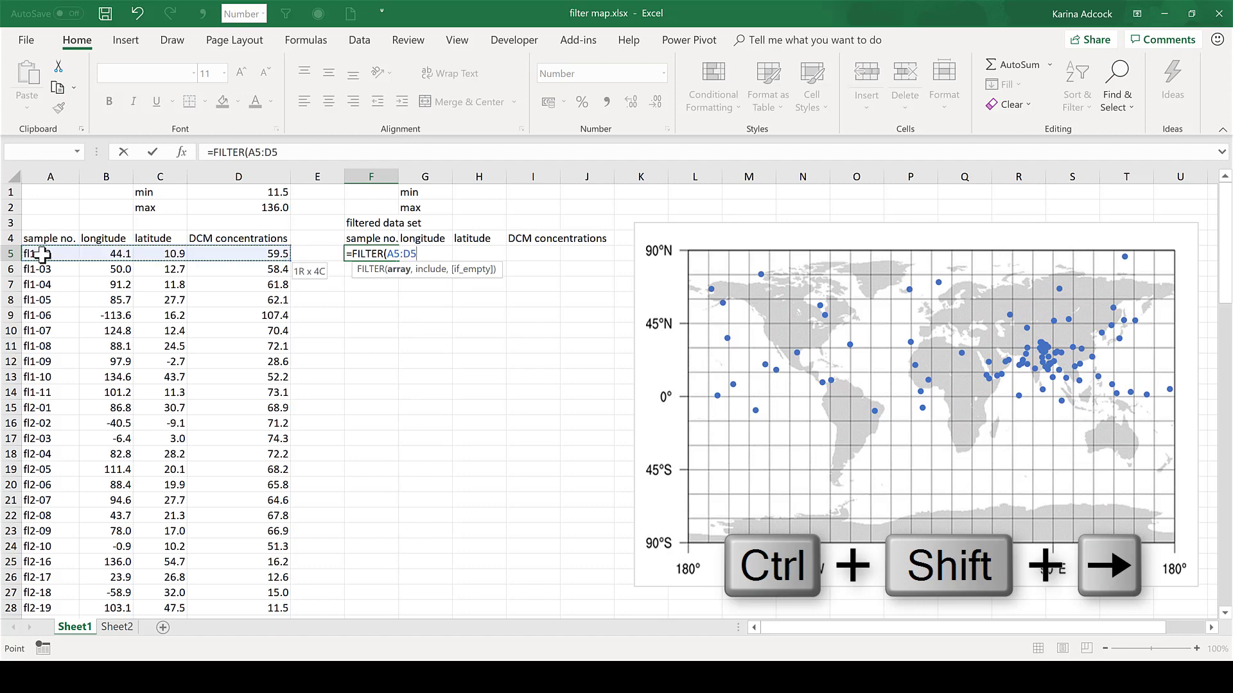
key(ctrl+shift+Down)
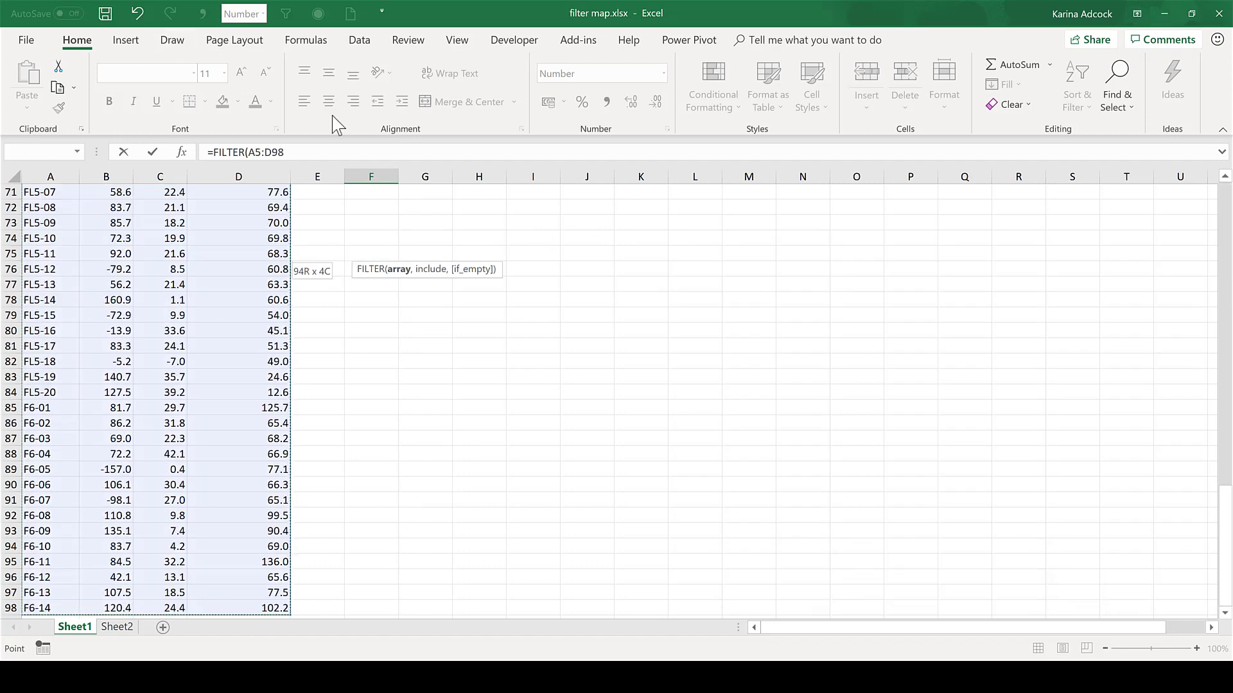
Step: Add the concentration column D5:D98 as the start of the include argument
text(,)
drag(1228, 558, 1226, 206)
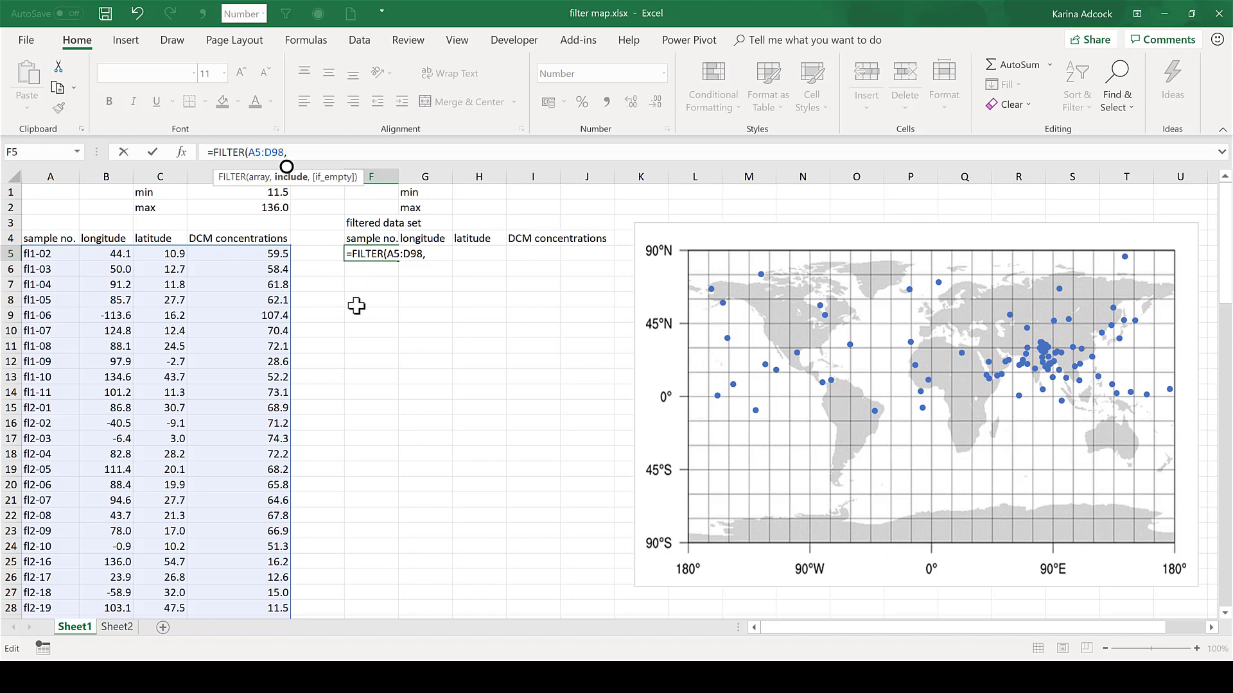
click(239, 253)
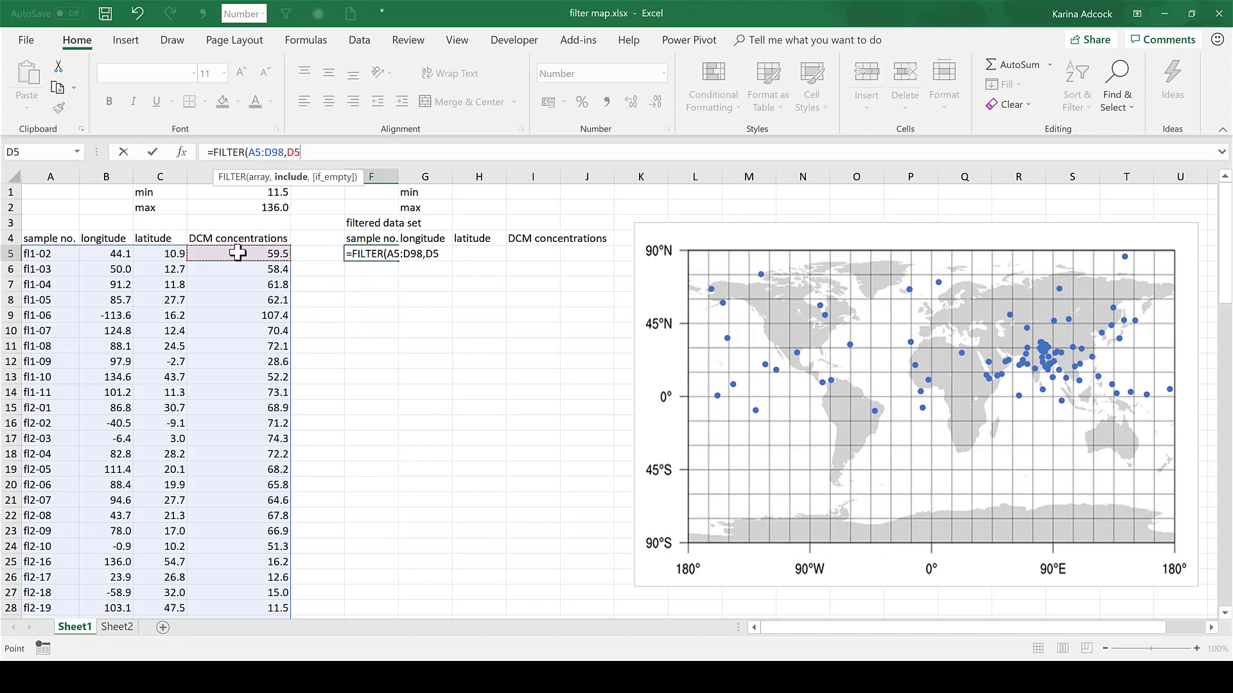
key(ctrl+shift+Down)
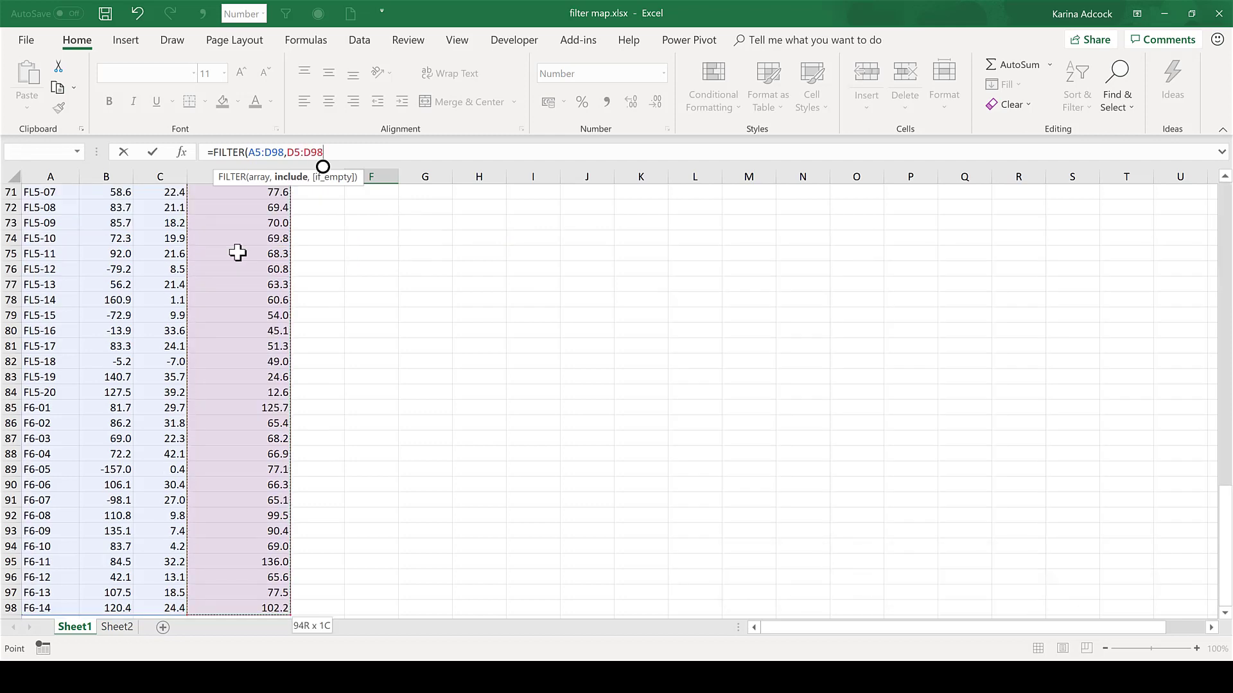
drag(1225, 551, 1231, 120)
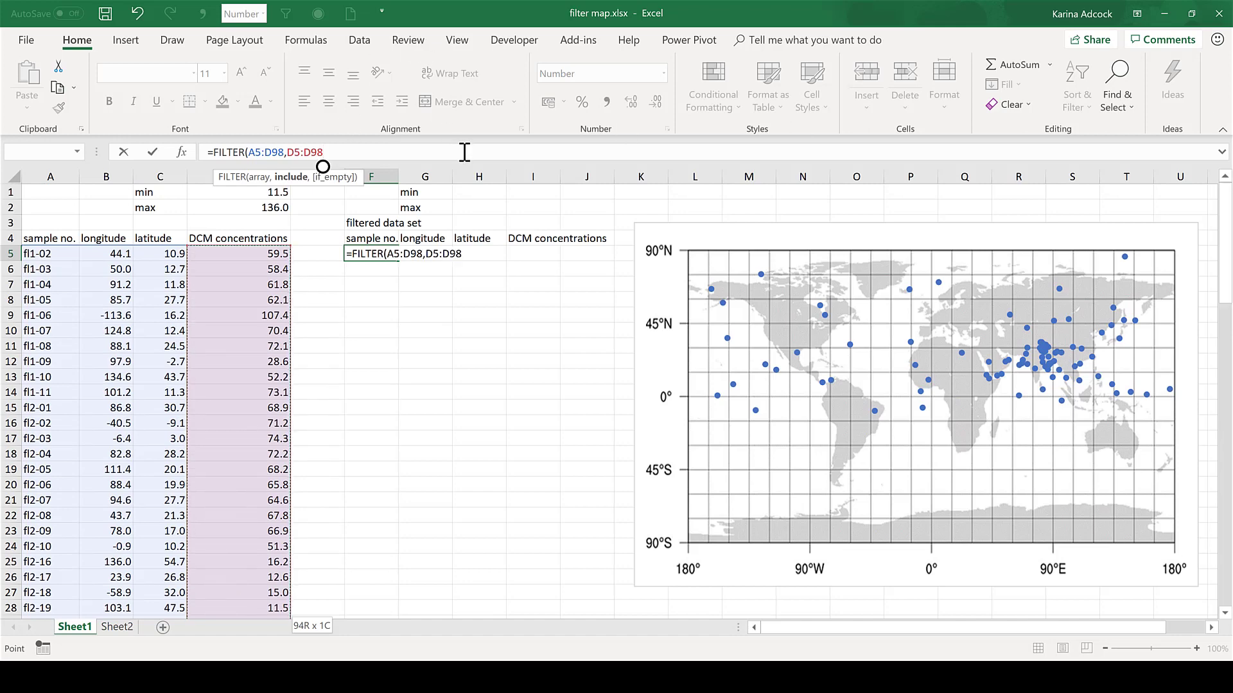
Step: Complete the include argument as (D5:D98>50)*(D5:D98<100)
text(>50)
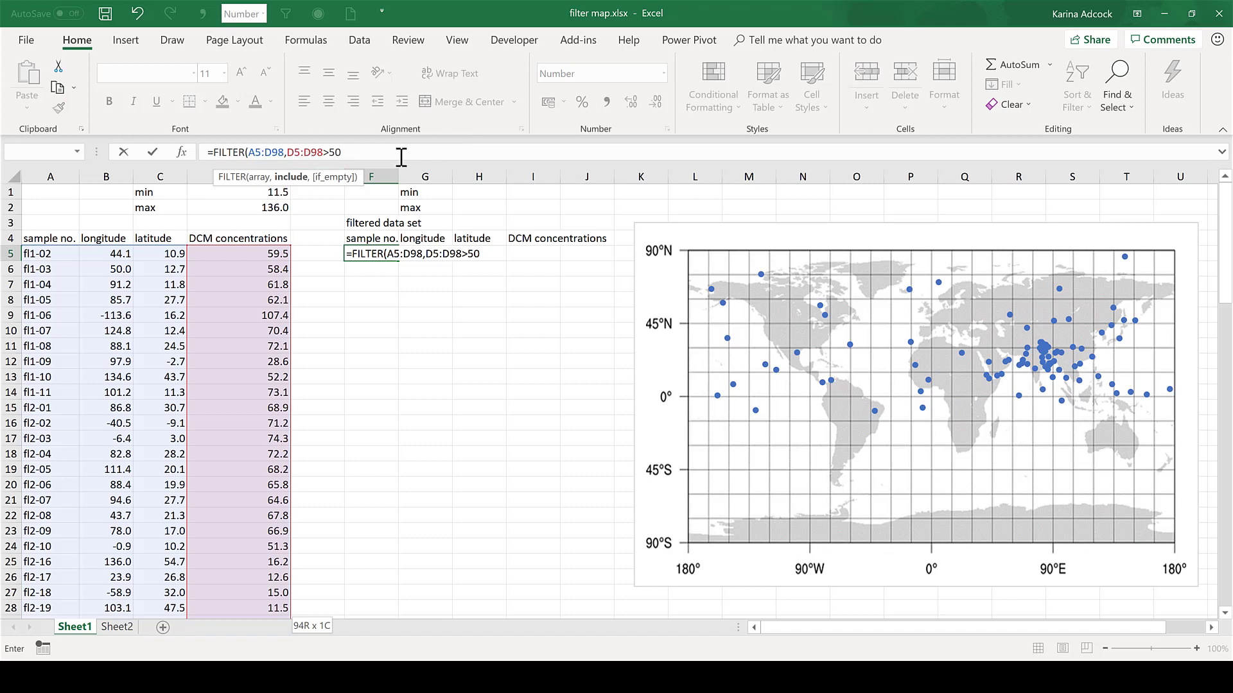
text())
click(286, 152)
text(()
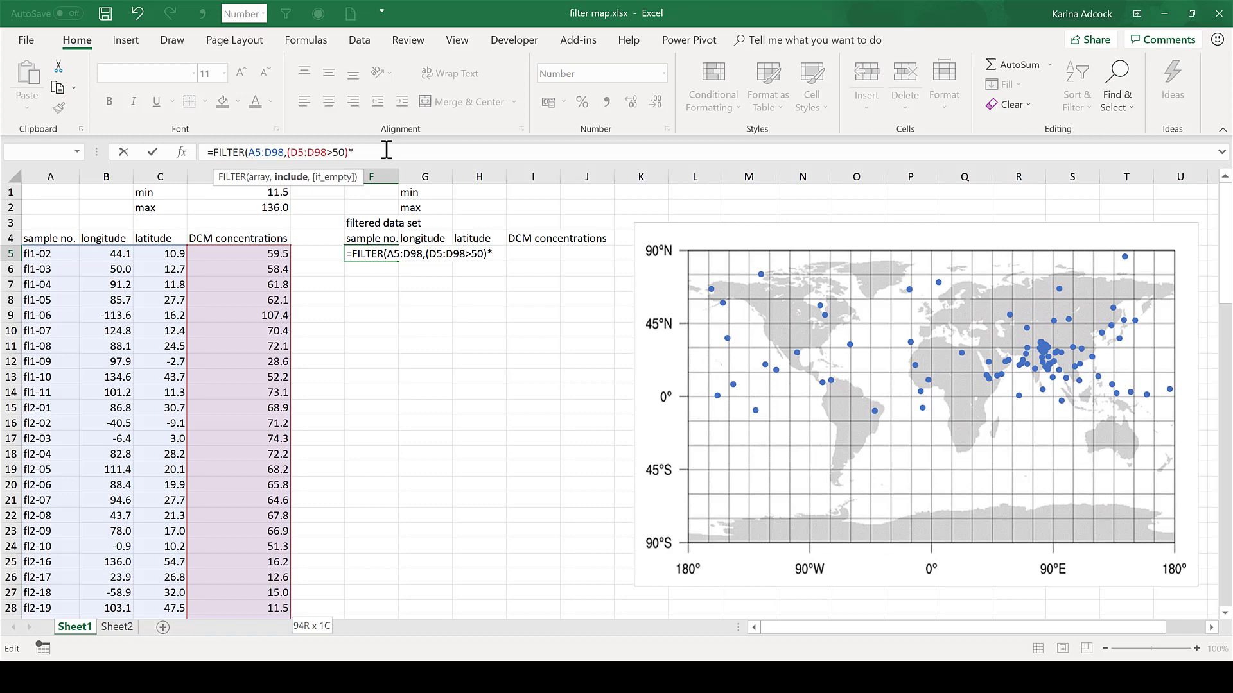
click(250, 253)
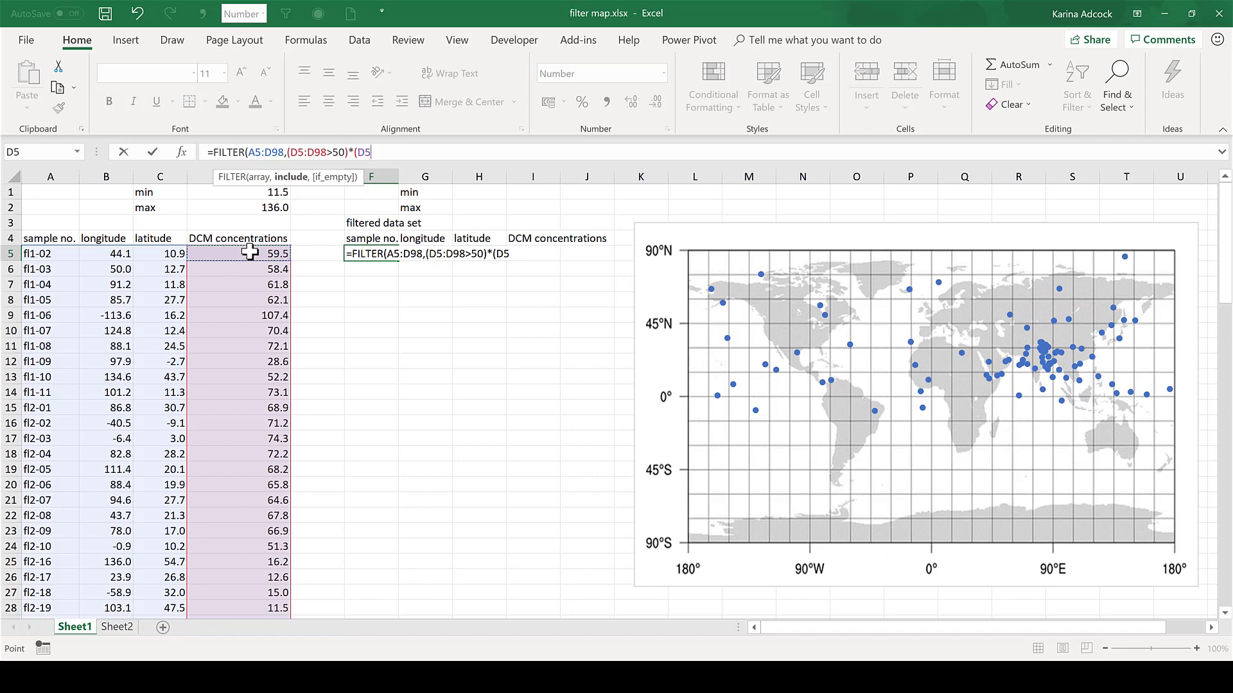
key(ctrl+shift+Down)
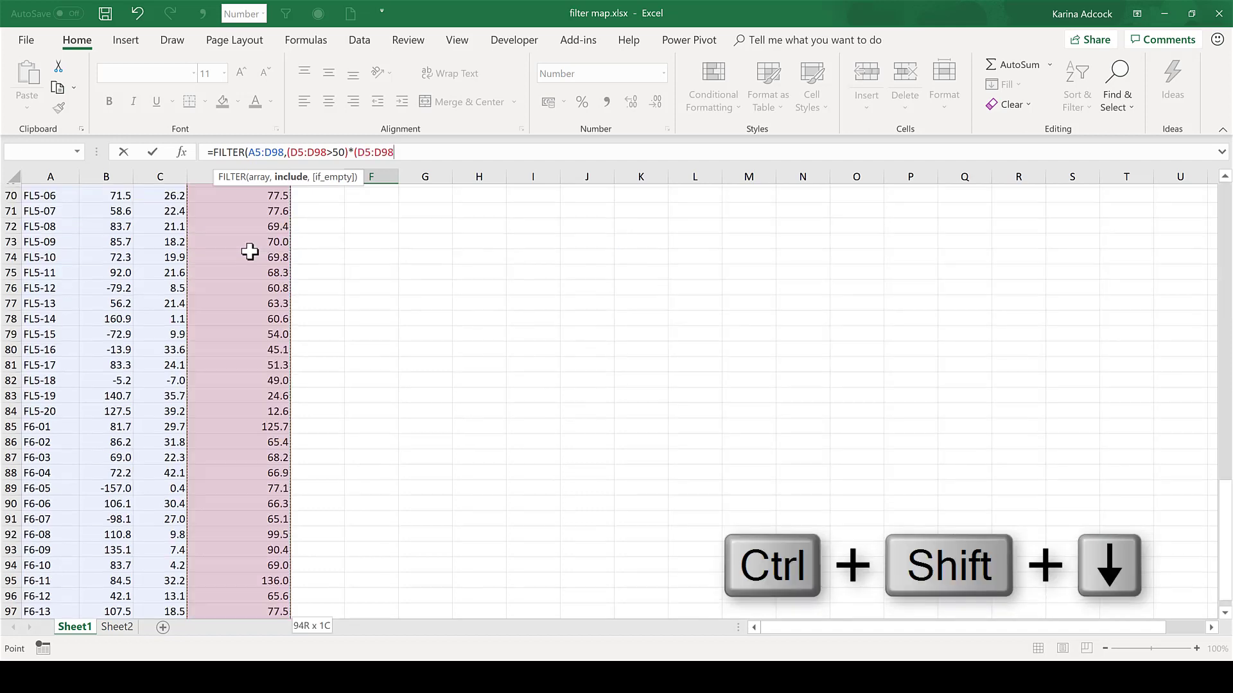
drag(1226, 578, 1225, 185)
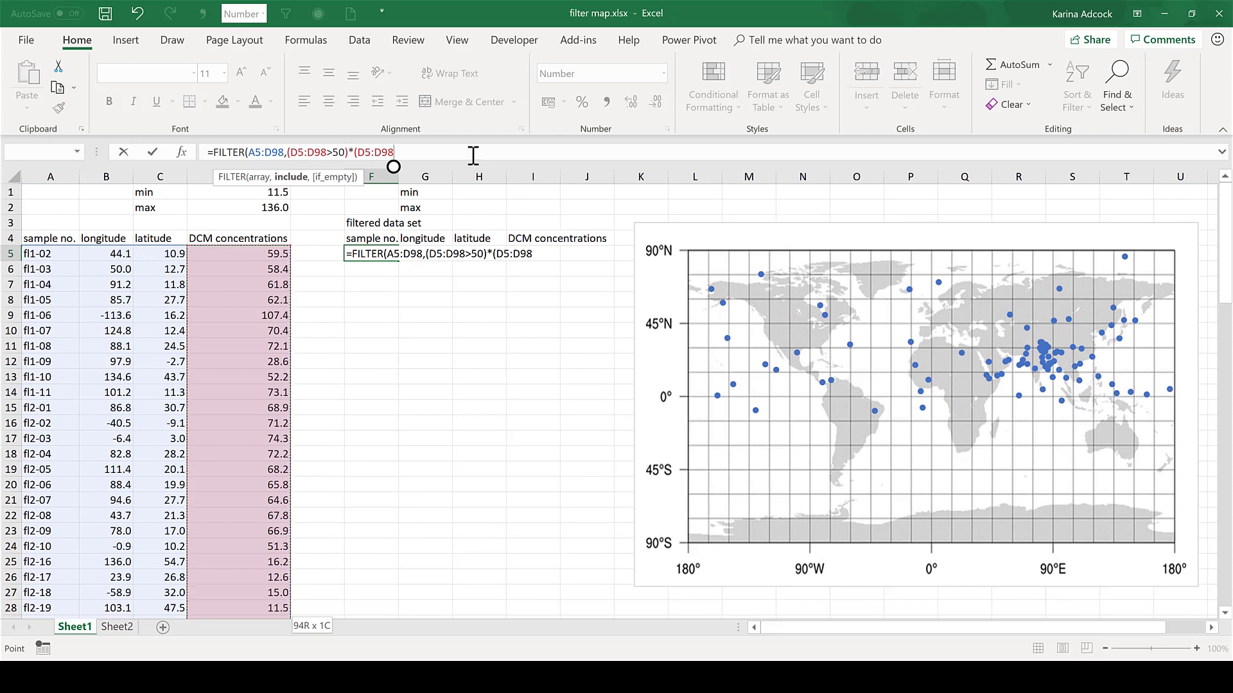
text(<100)
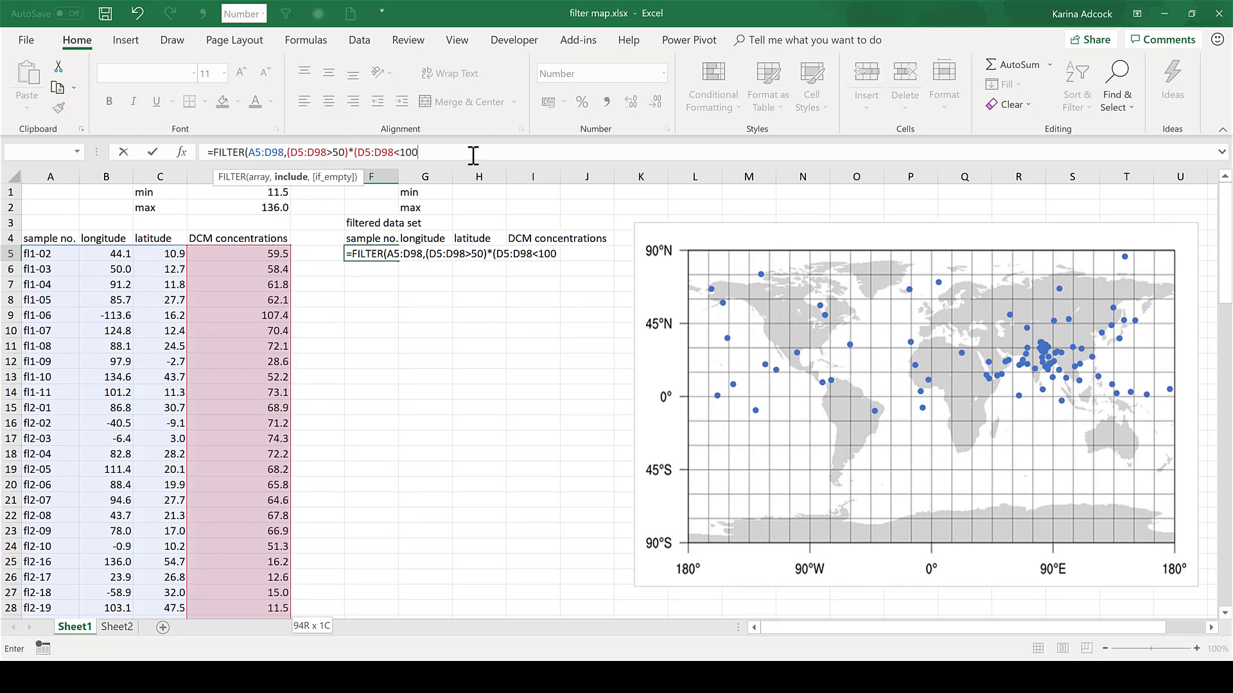
text()))
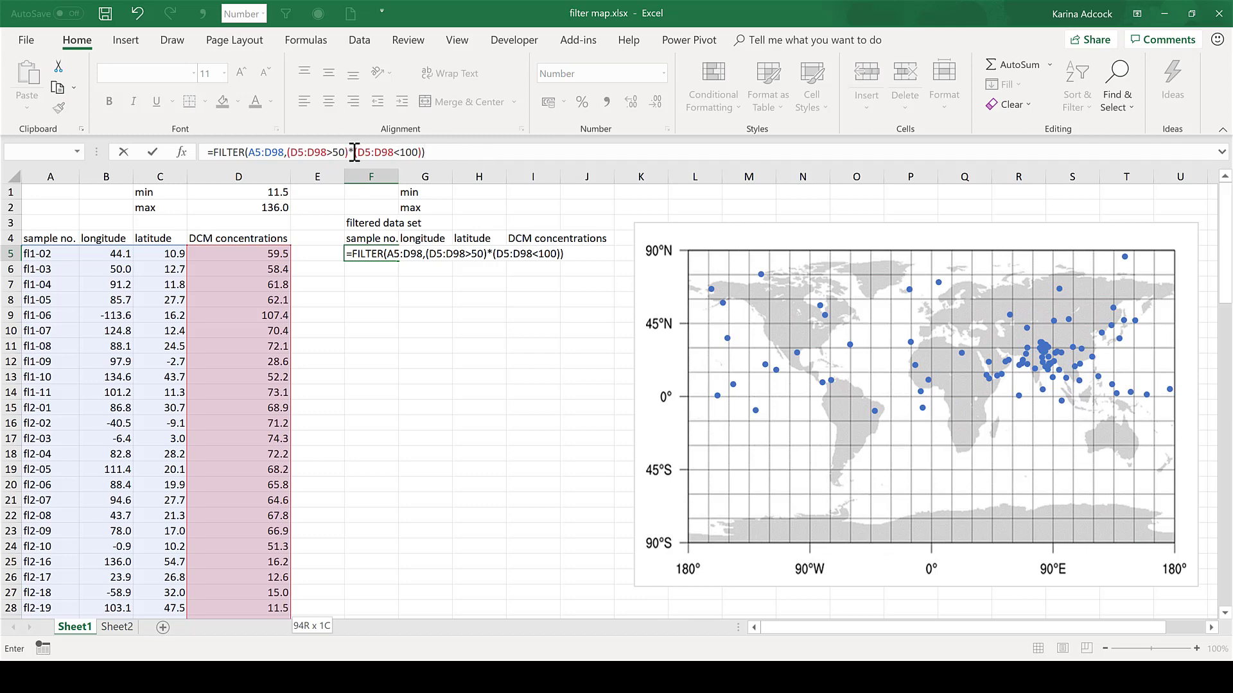
Step: Review both concentration conditions in the formula bar before committing
click(348, 153)
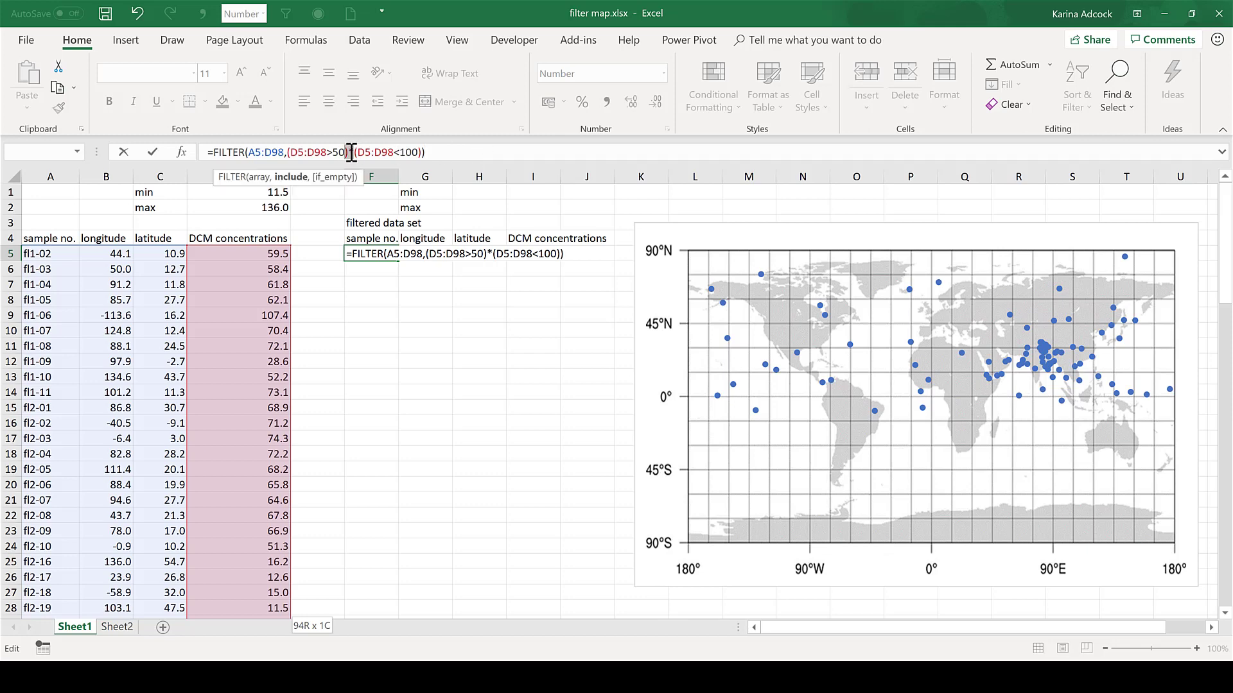
double_click(351, 153)
drag(288, 152, 424, 153)
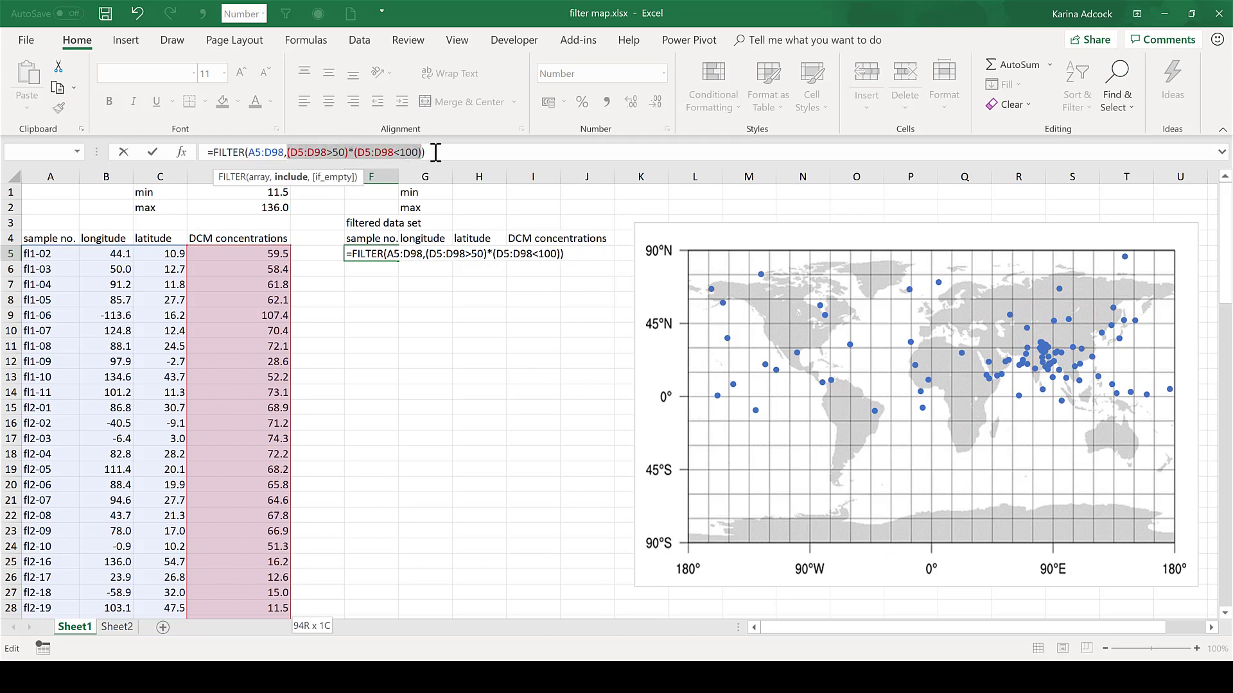
click(435, 152)
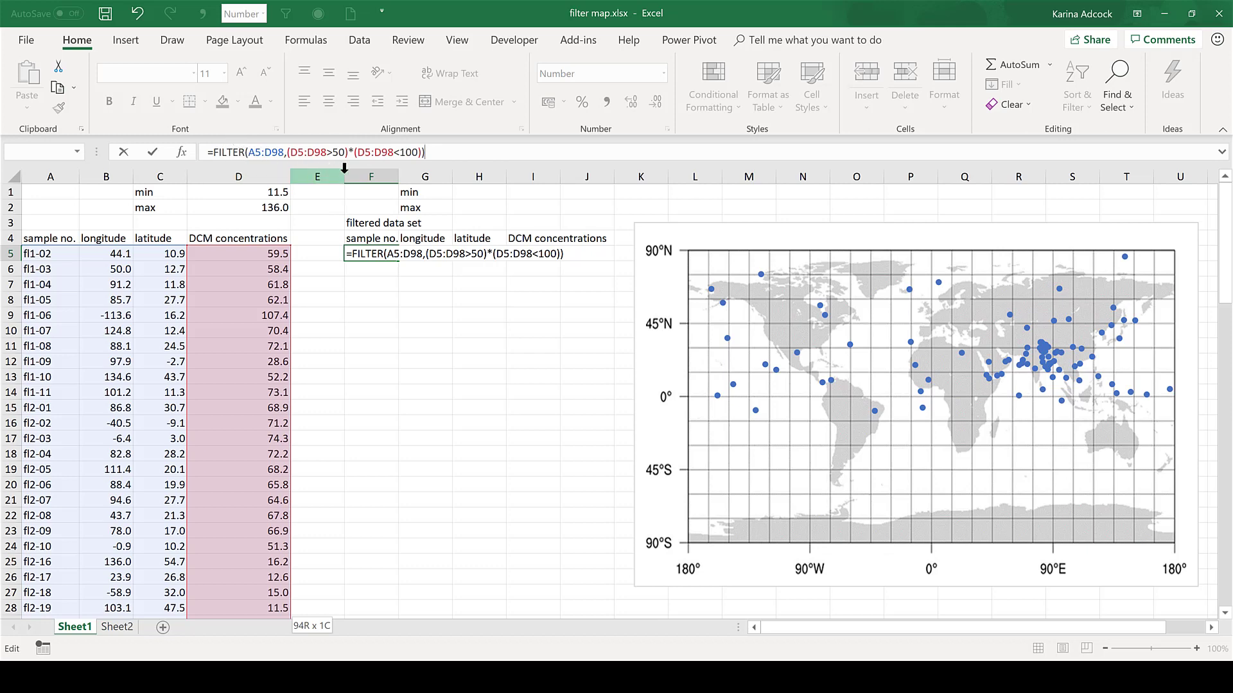
click(443, 154)
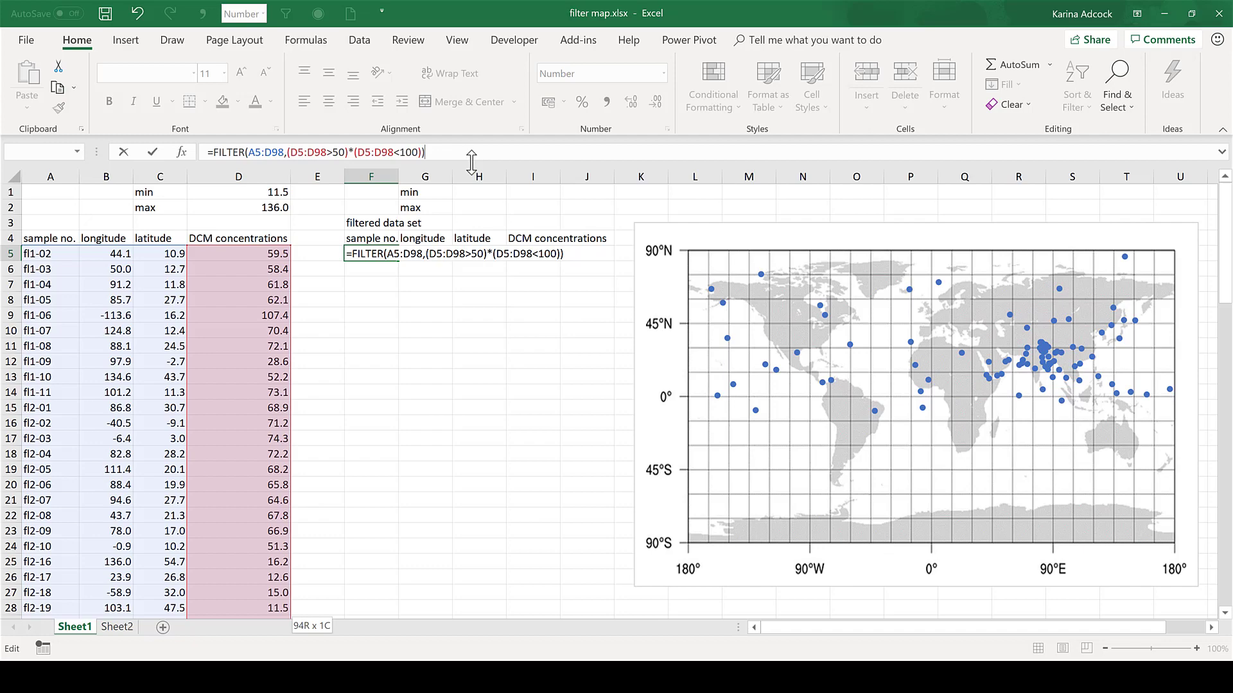
Step: Enter the FILTER formula and check the spilled 50–100 concentration samples, returning to F5
key(Return)
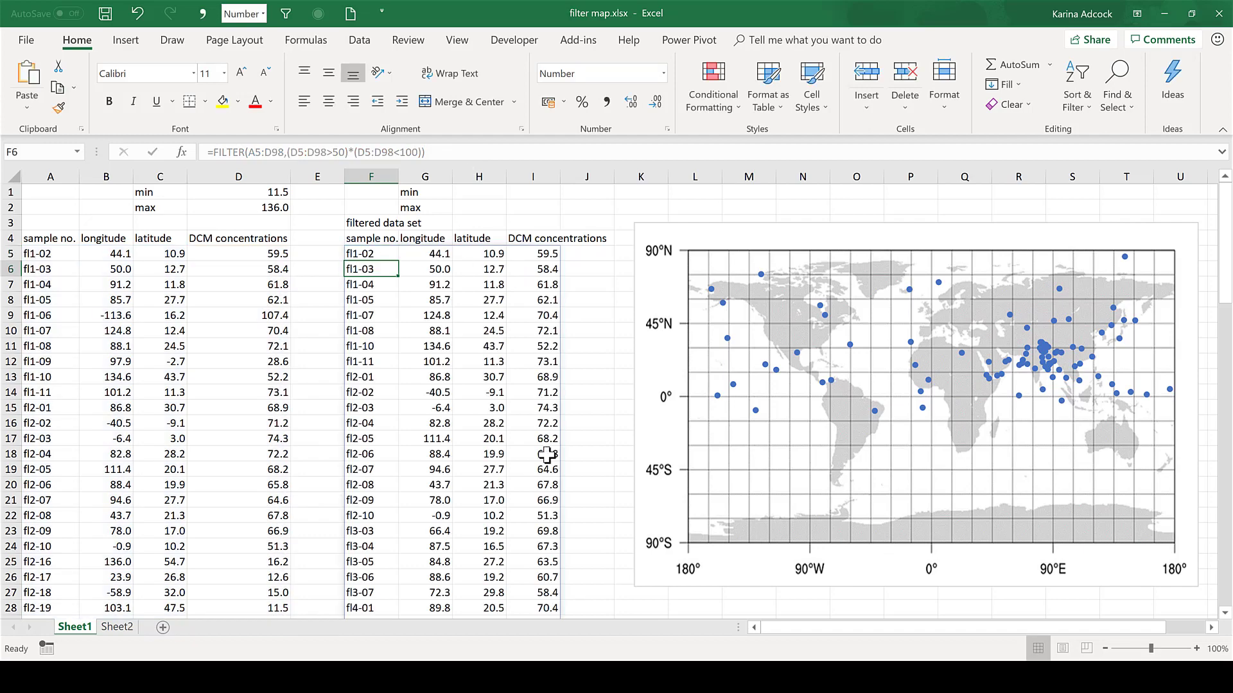
scroll(467, 461, down, 14)
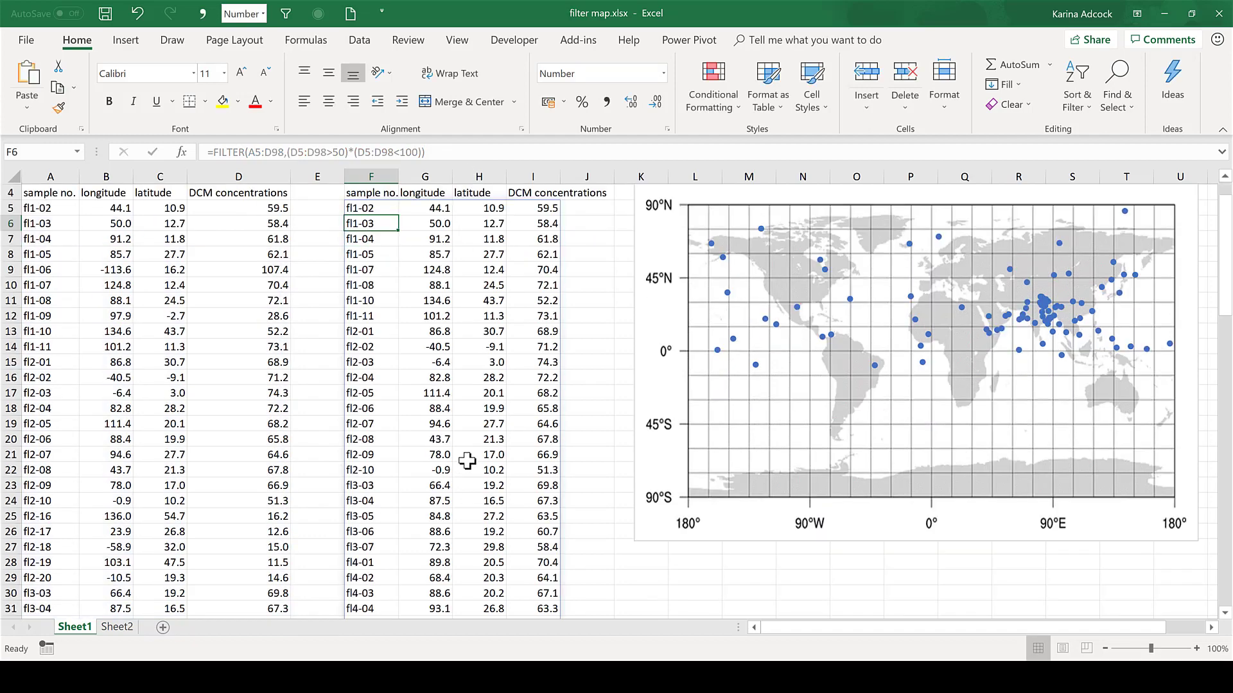
scroll(467, 461, down, 4)
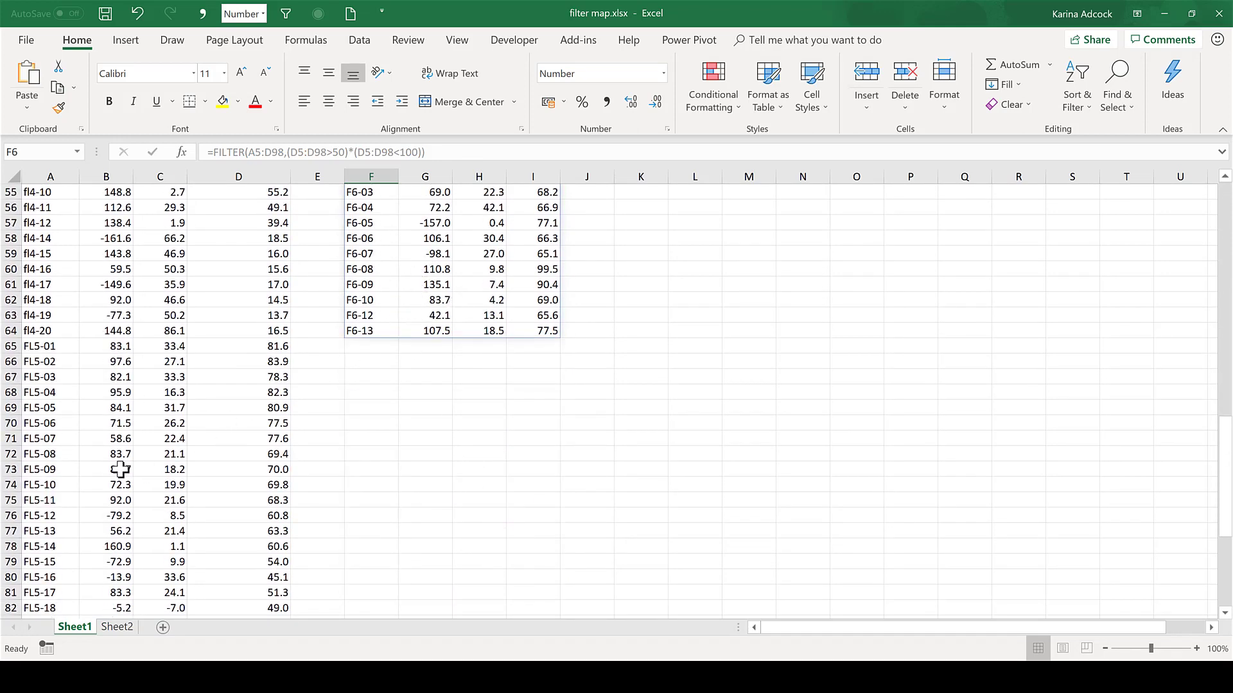
scroll(603, 456, up, 14)
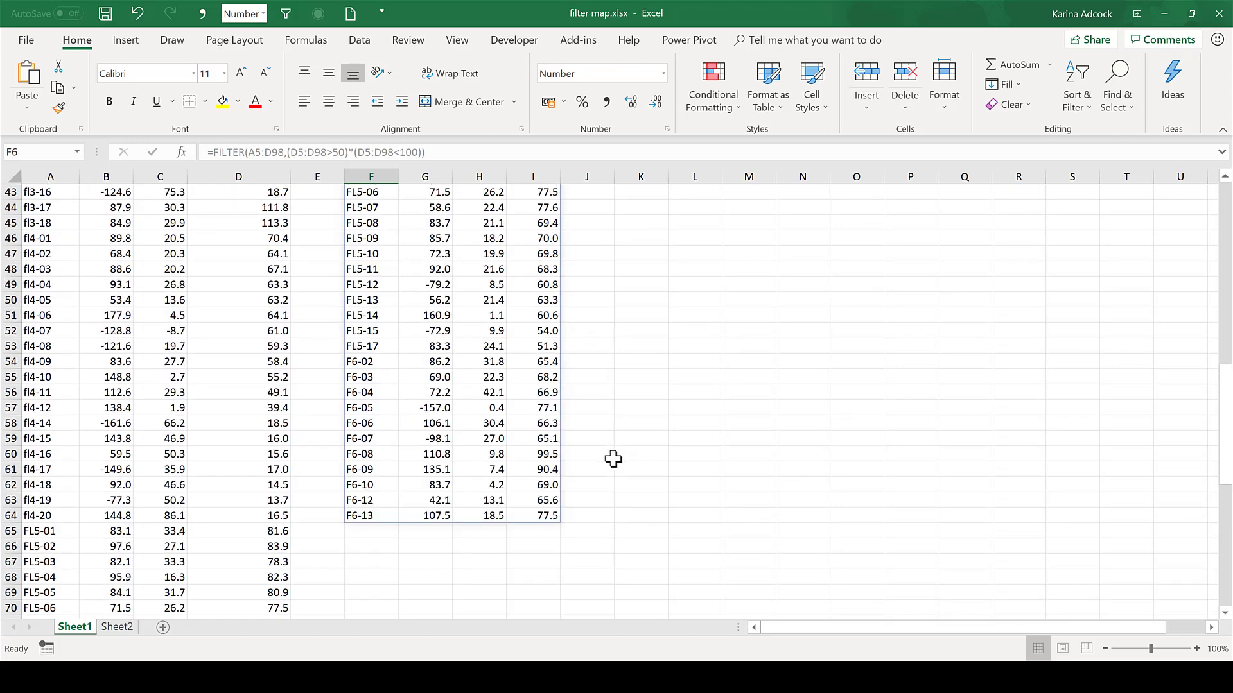
scroll(613, 460, up, 4)
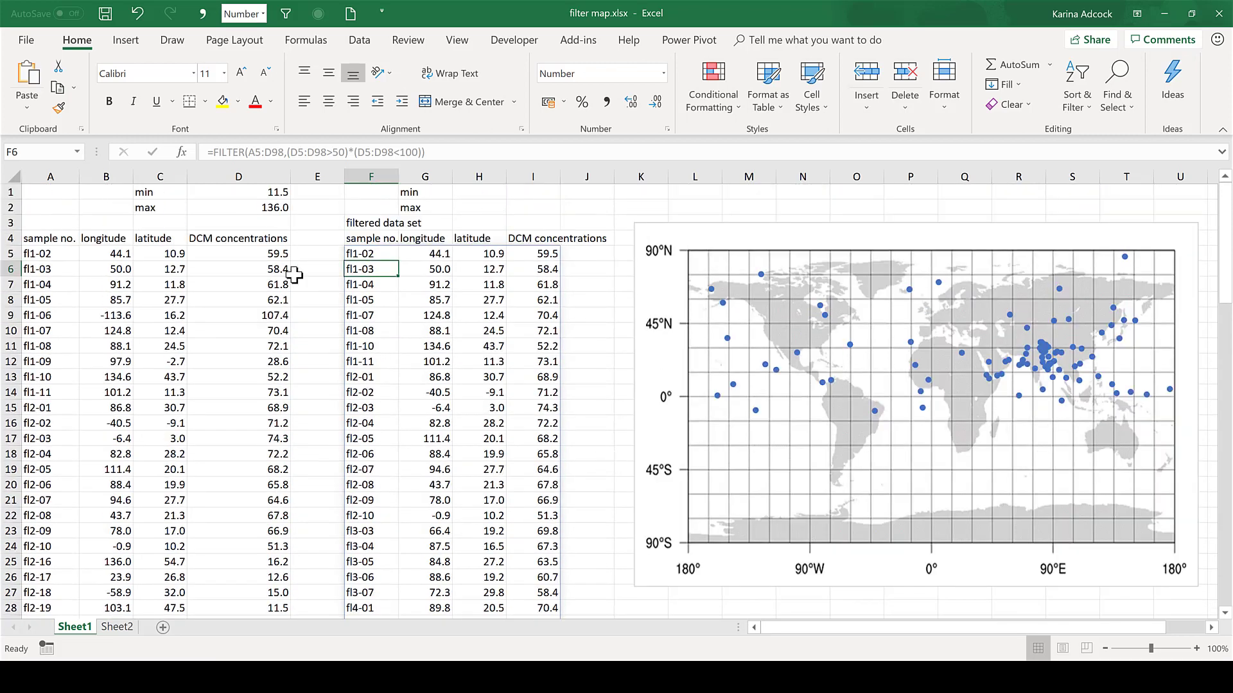
click(361, 242)
click(363, 255)
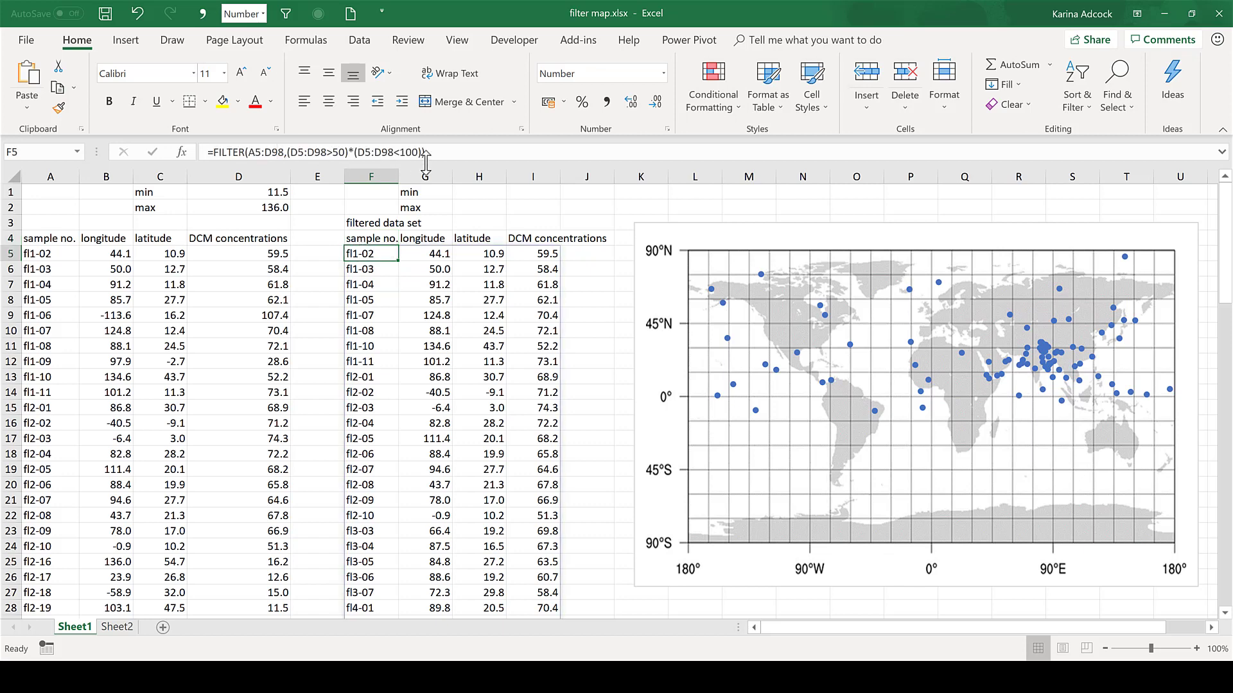
Step: Enter the limits 50 in H1 and 100 in H2
click(464, 193)
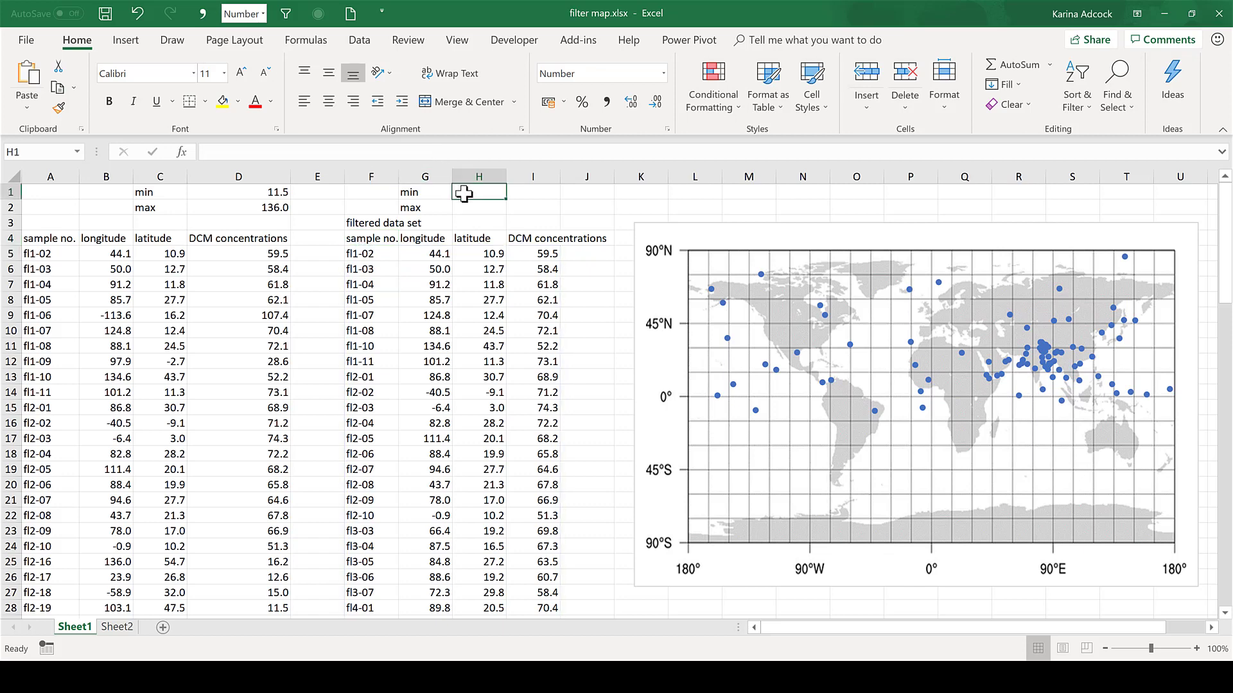
text(50)
key(Return)
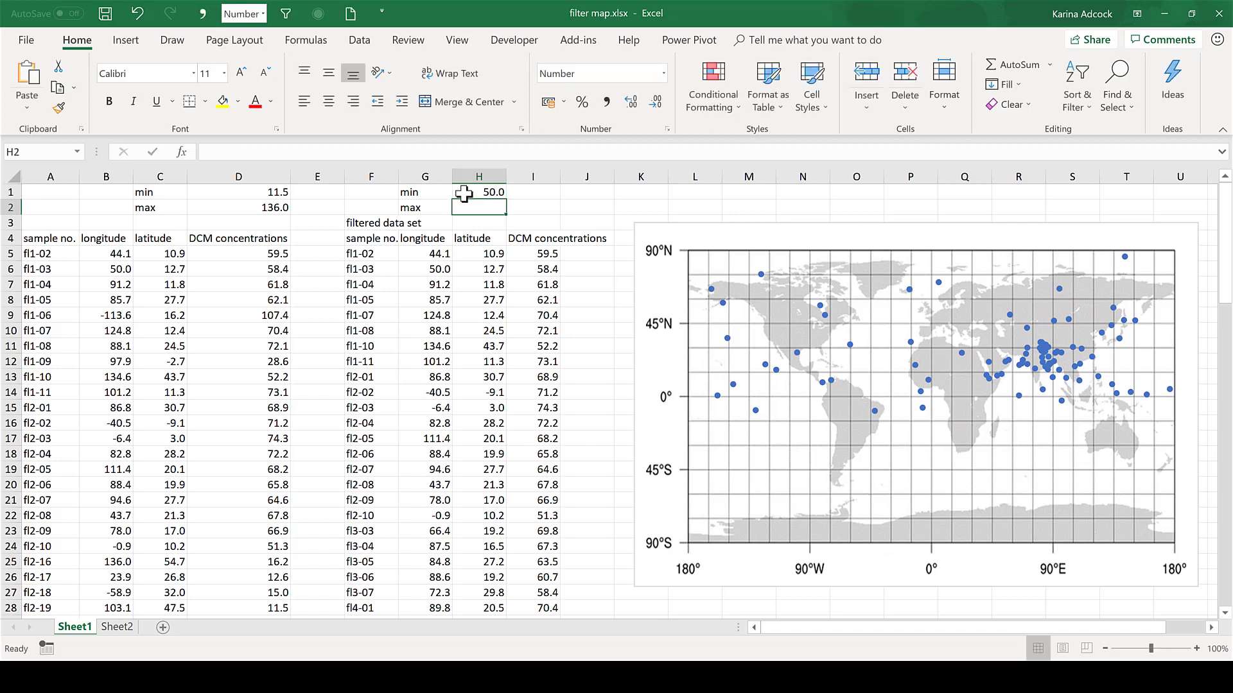
text(100)
key(Return)
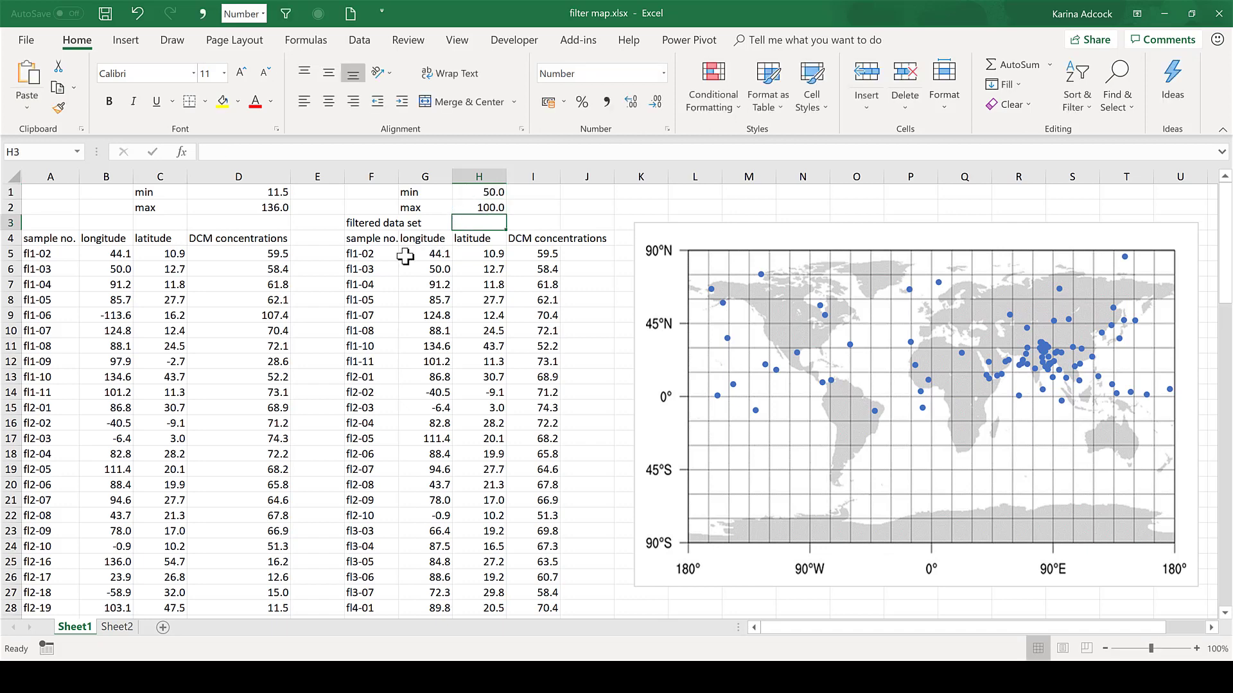
Step: Replace the hard-coded 50 and 100 in the F5 FILTER formula with H1 and H2
click(375, 254)
click(341, 154)
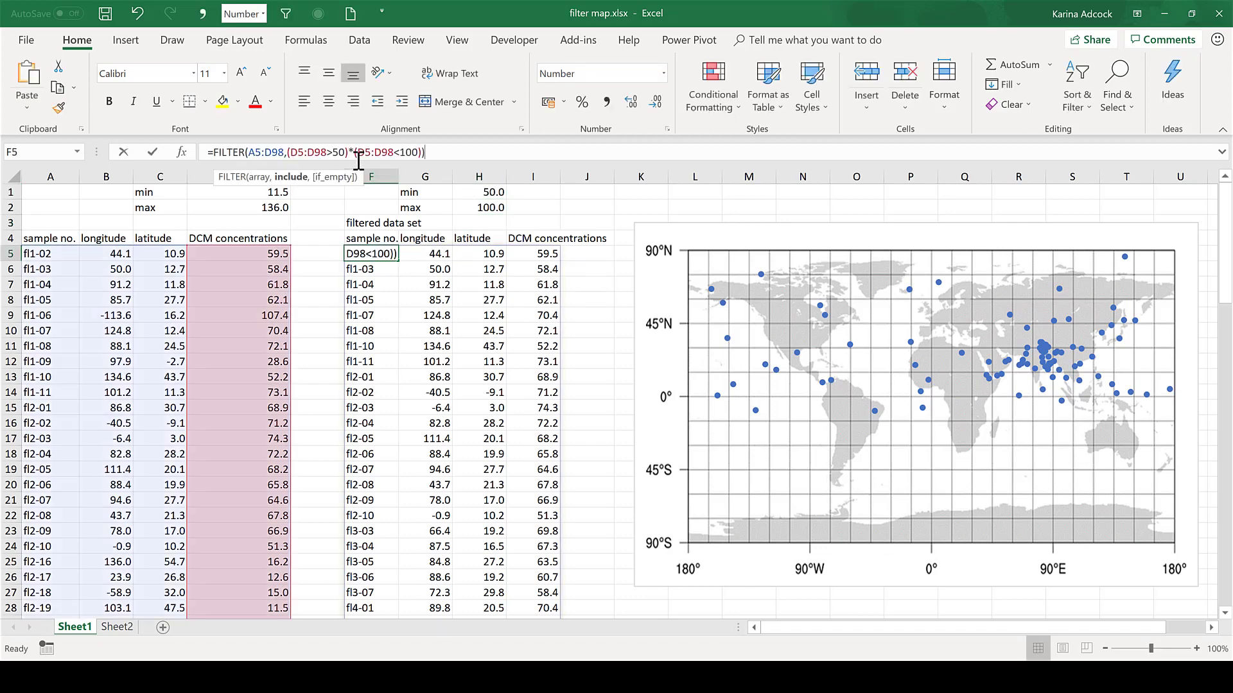
key(BackSpace)
key(BackSpace)
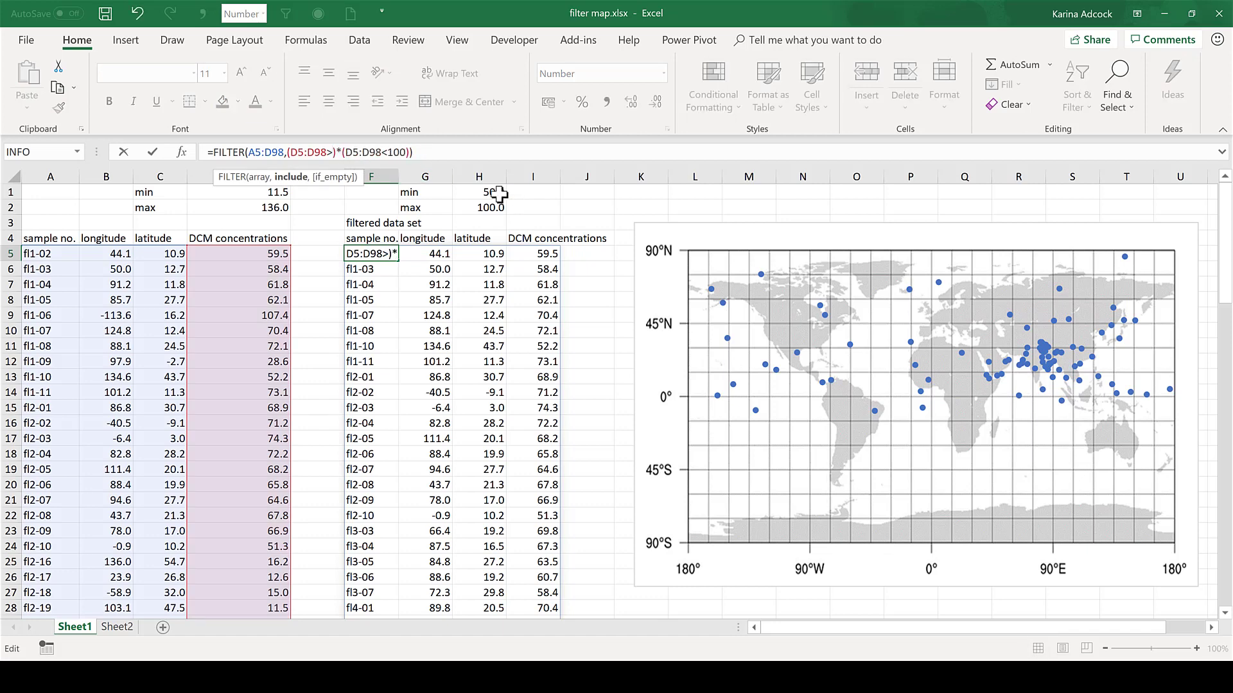
click(498, 193)
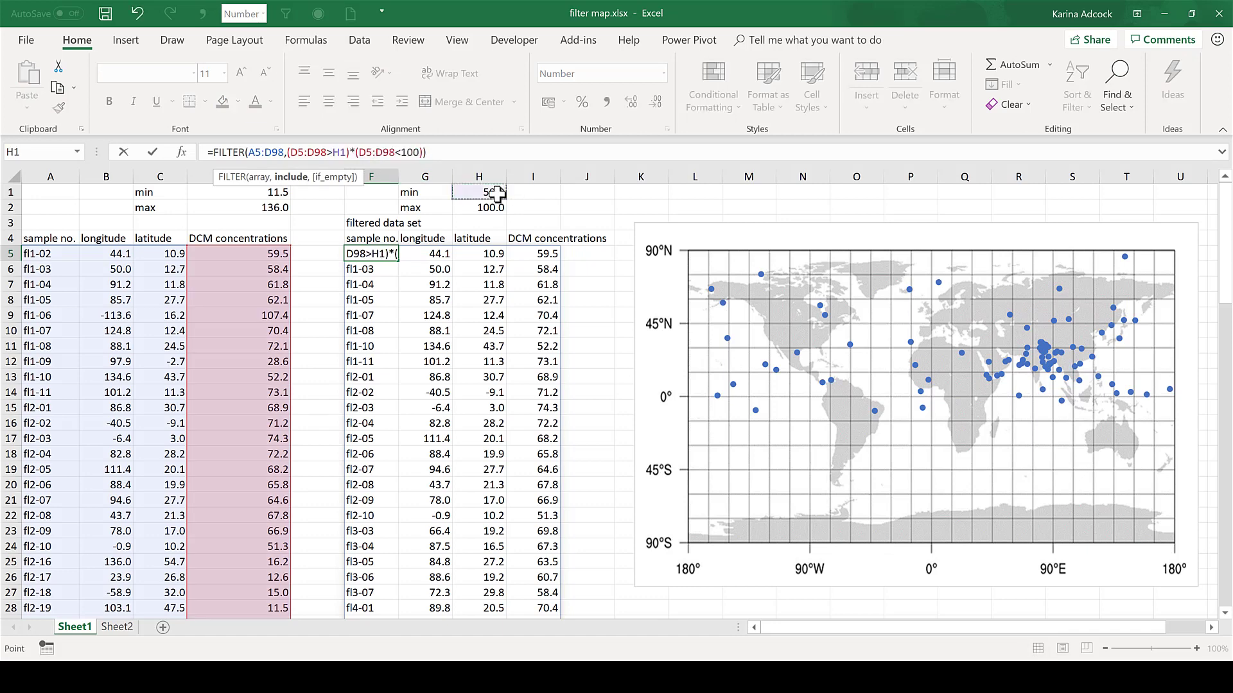
click(427, 156)
key(BackSpace)
key(BackSpace)
key(BackSpace)
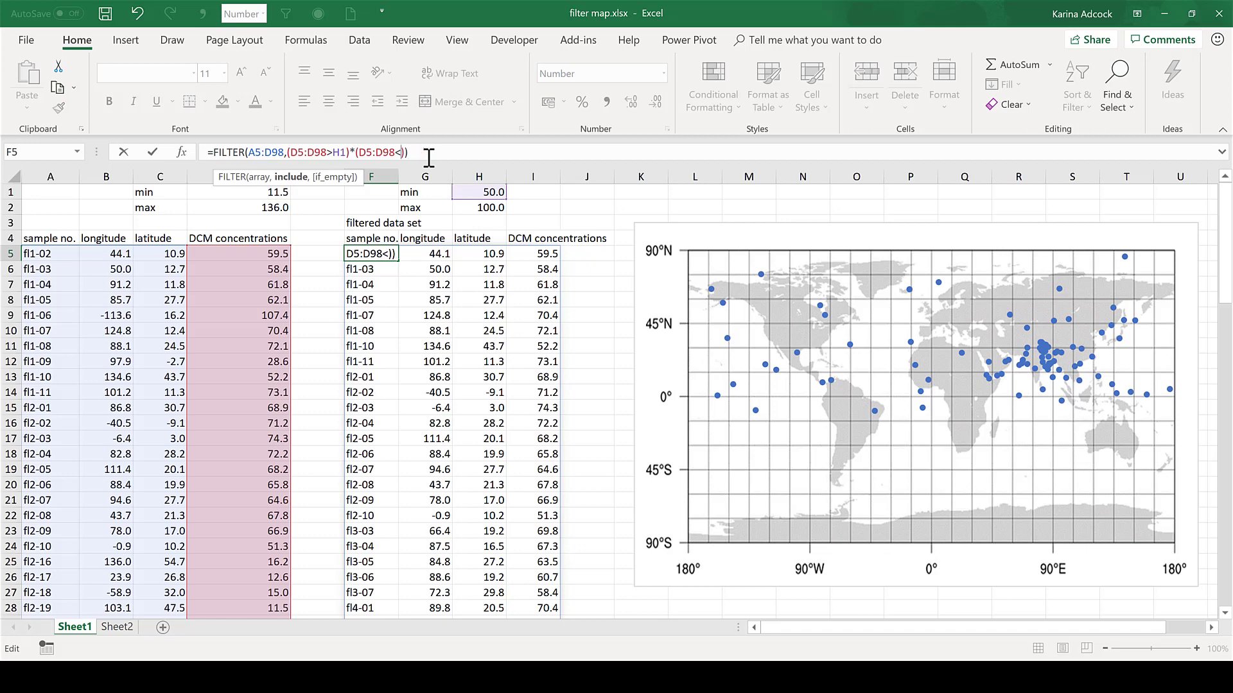
click(476, 206)
key(Return)
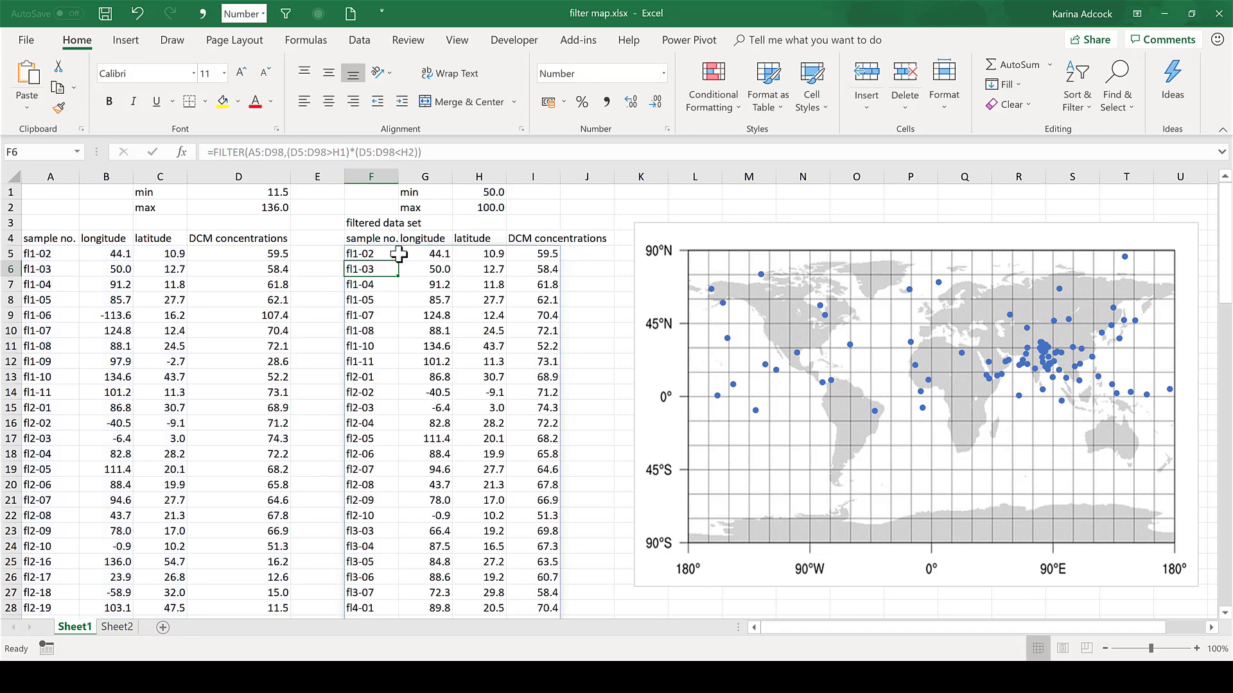
click(393, 254)
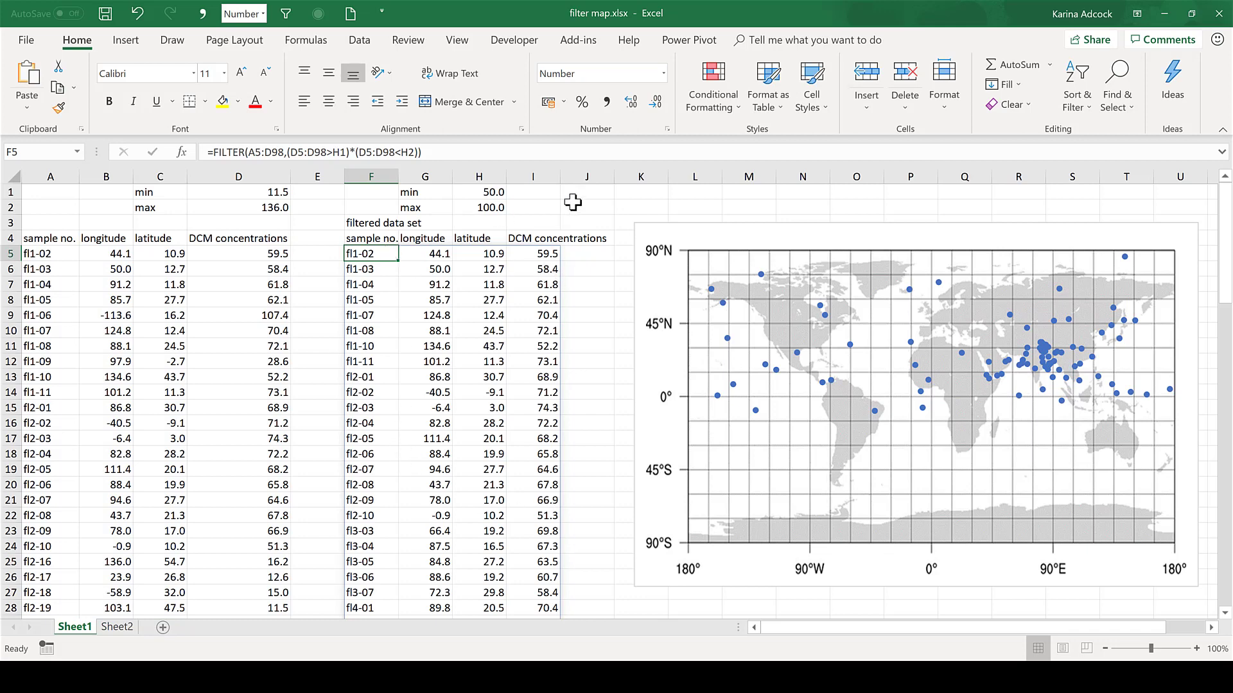
Step: Change the minimum in H1 to 70 and check the filtered concentrations' range
click(491, 189)
text(70)
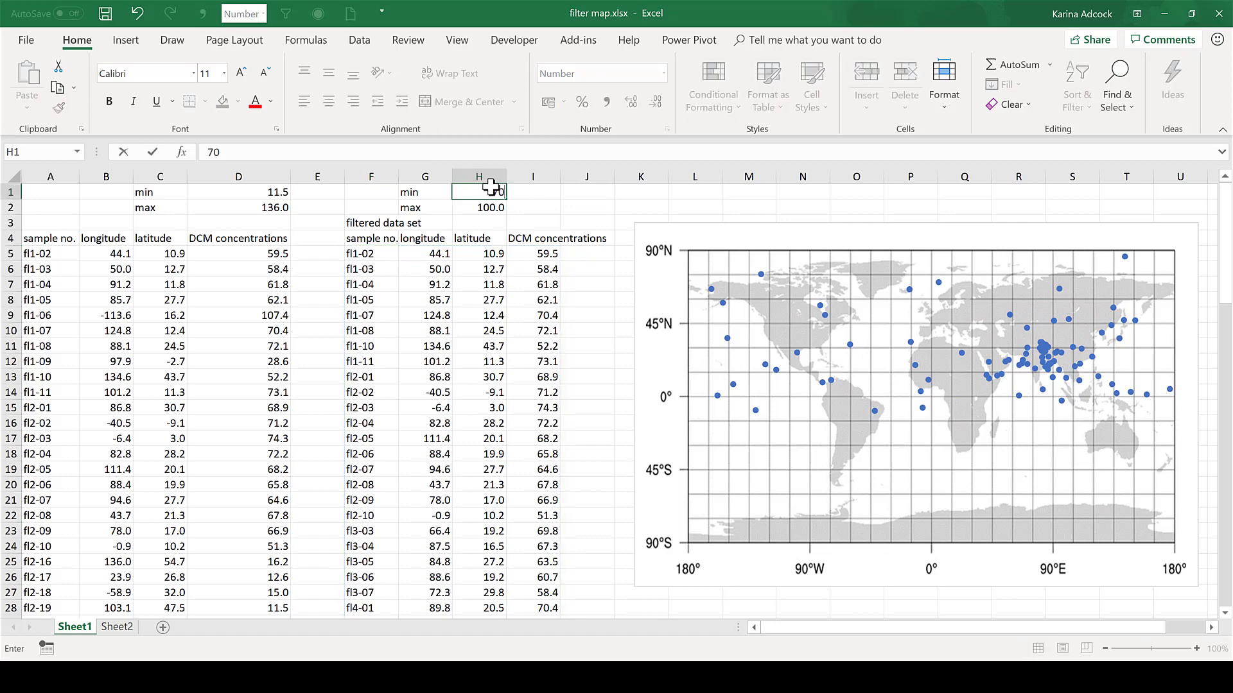
key(Return)
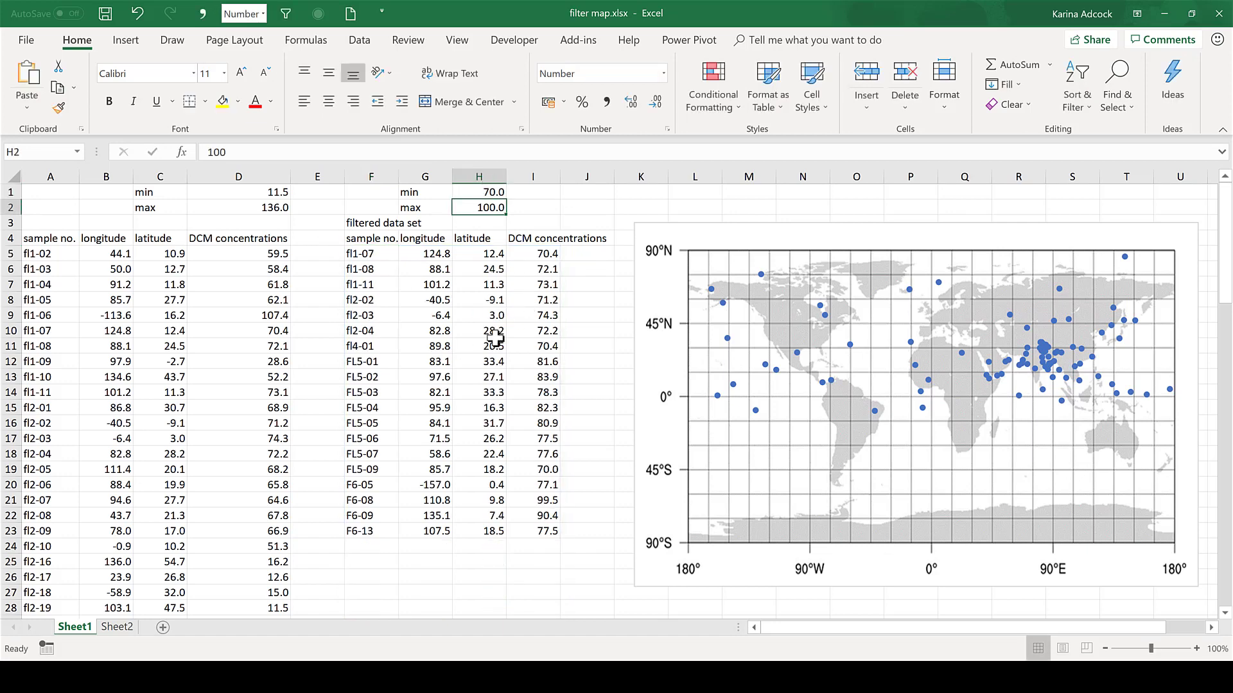
drag(542, 257, 547, 531)
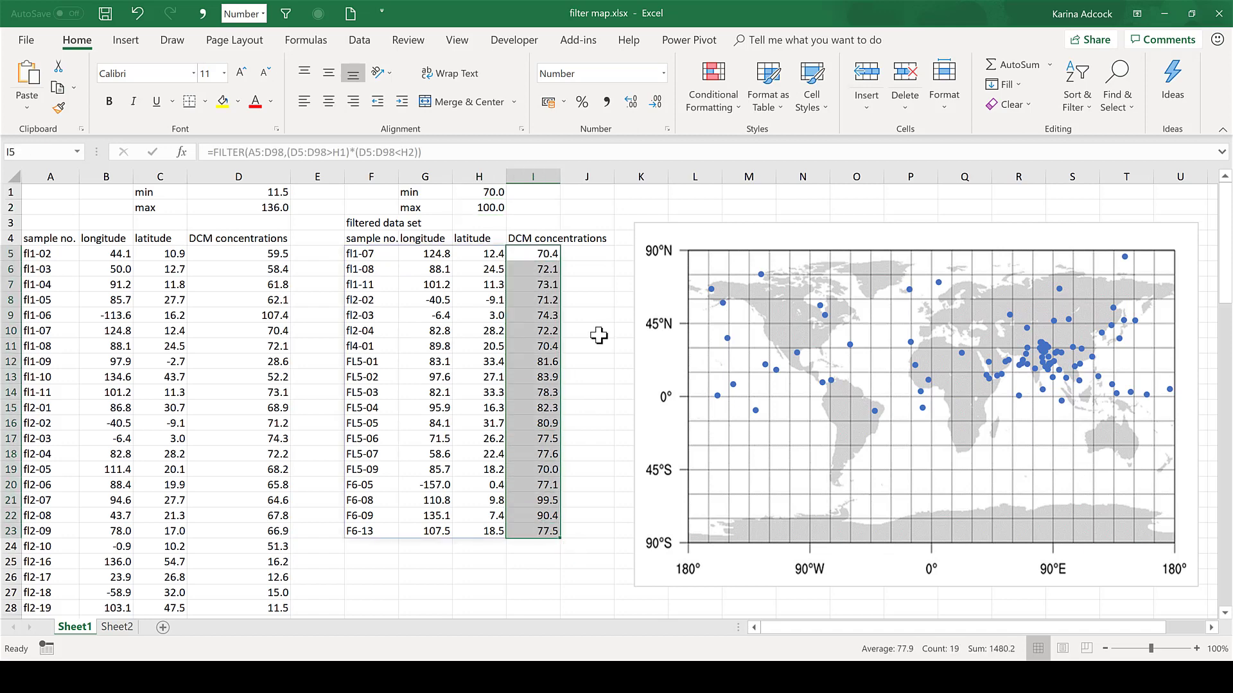
click(598, 298)
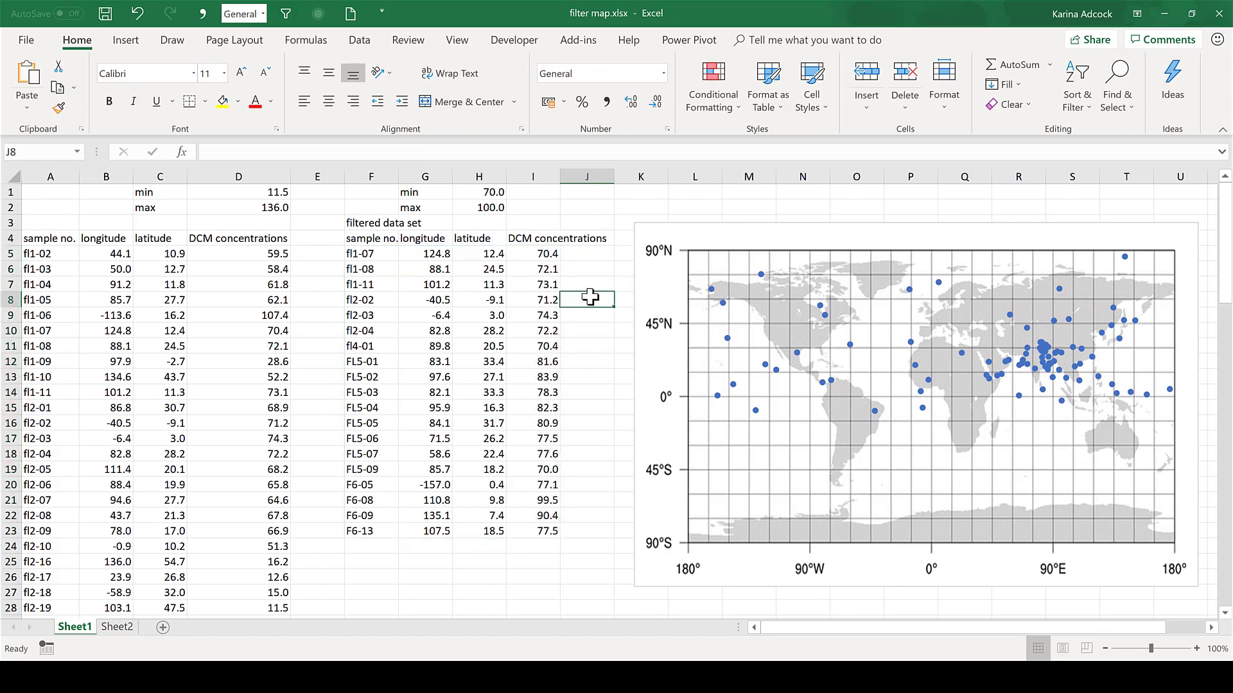
Step: Start a new map chart series named after the 'filtered data set' title cell
click(907, 231)
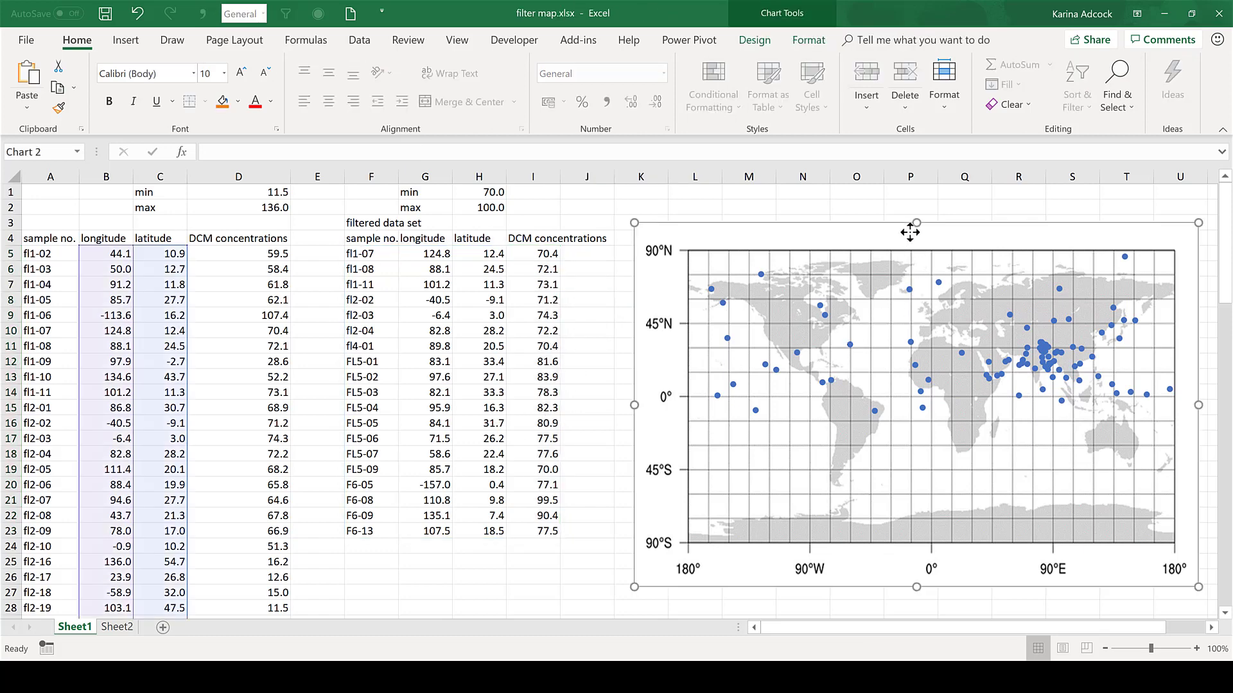
right_click(909, 233)
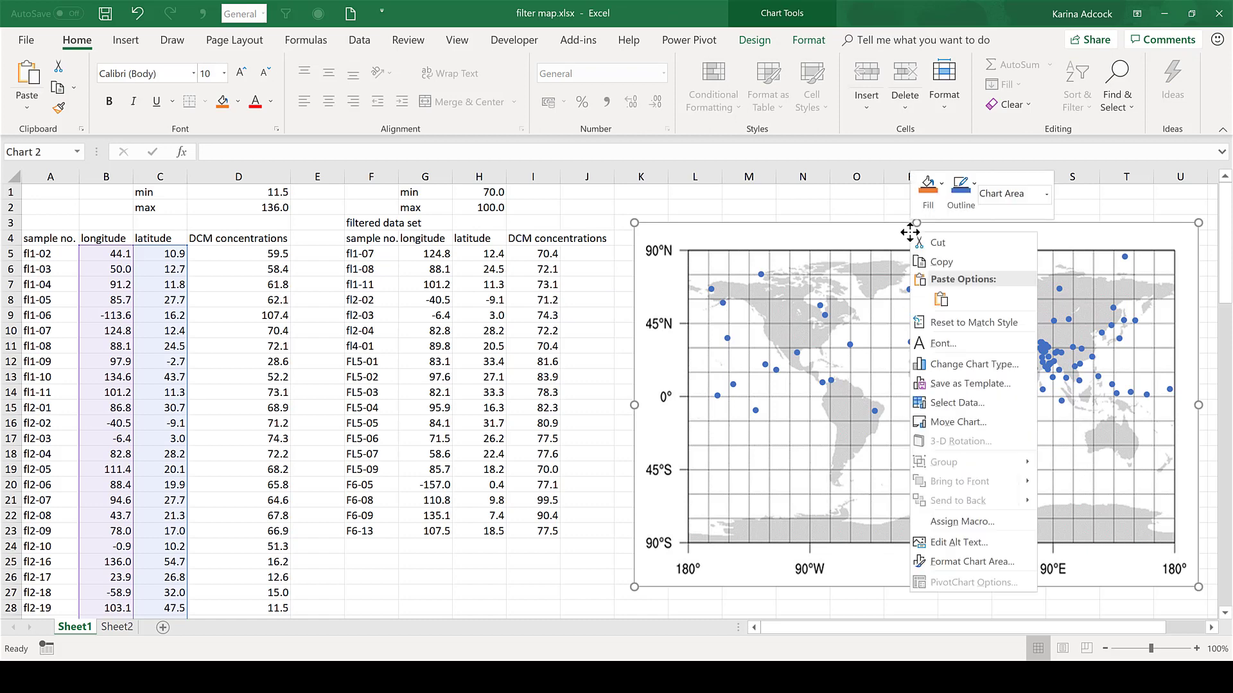
click(957, 404)
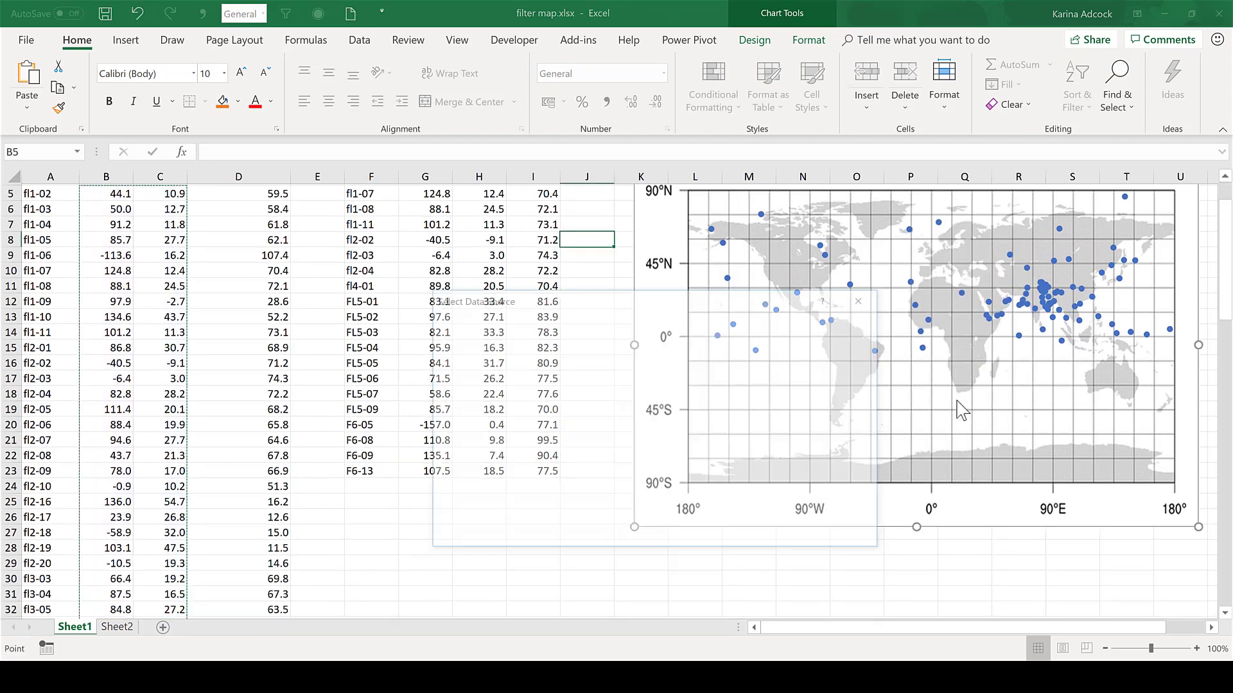
key(Escape)
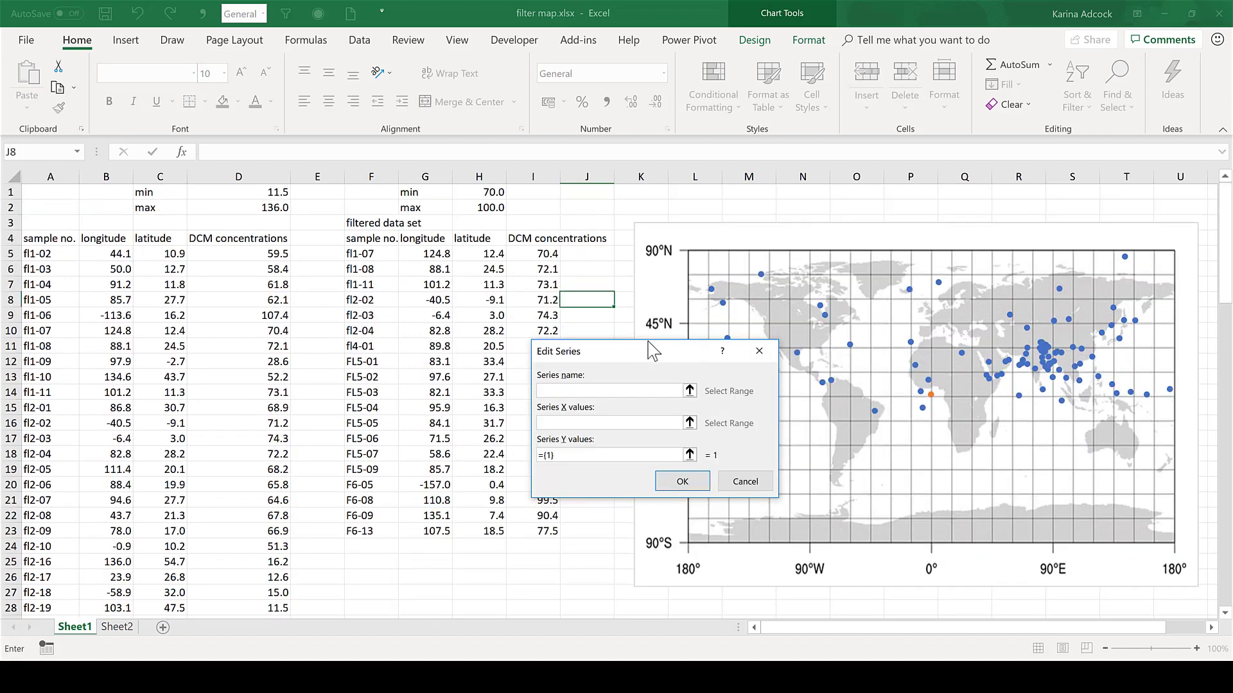
click(367, 224)
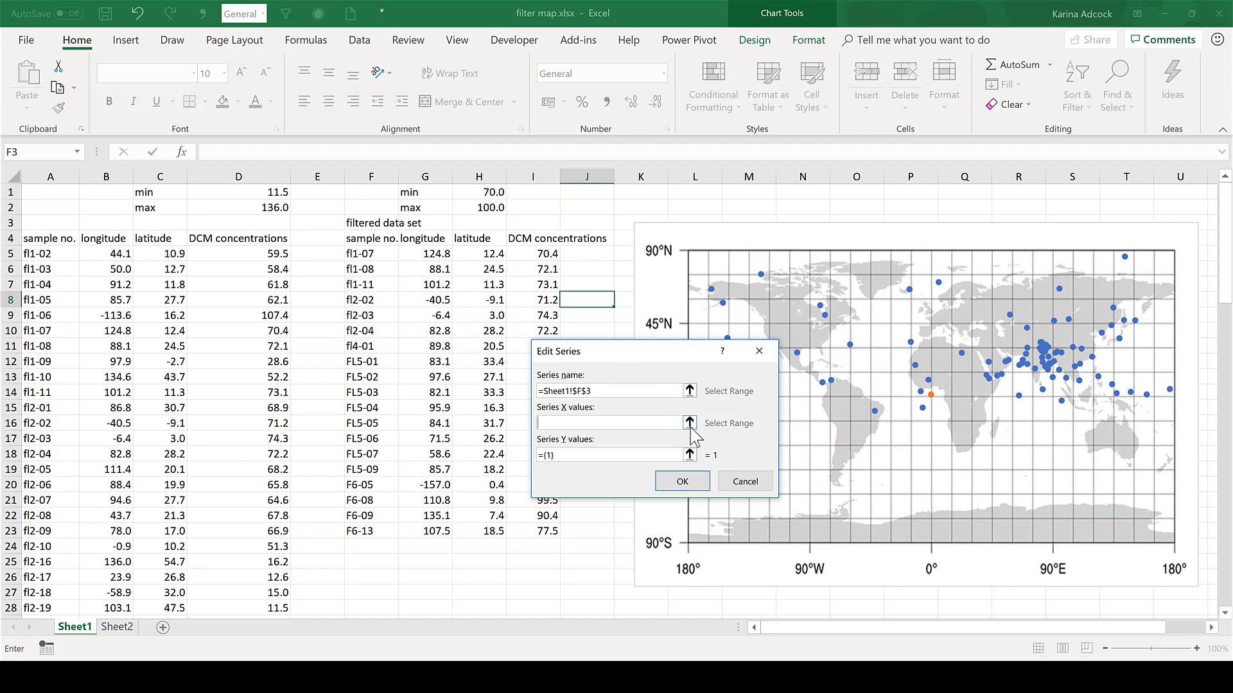
Step: Set the series X values to G5:G98 and Y values to H5:H98, then confirm
click(690, 423)
drag(433, 252, 437, 329)
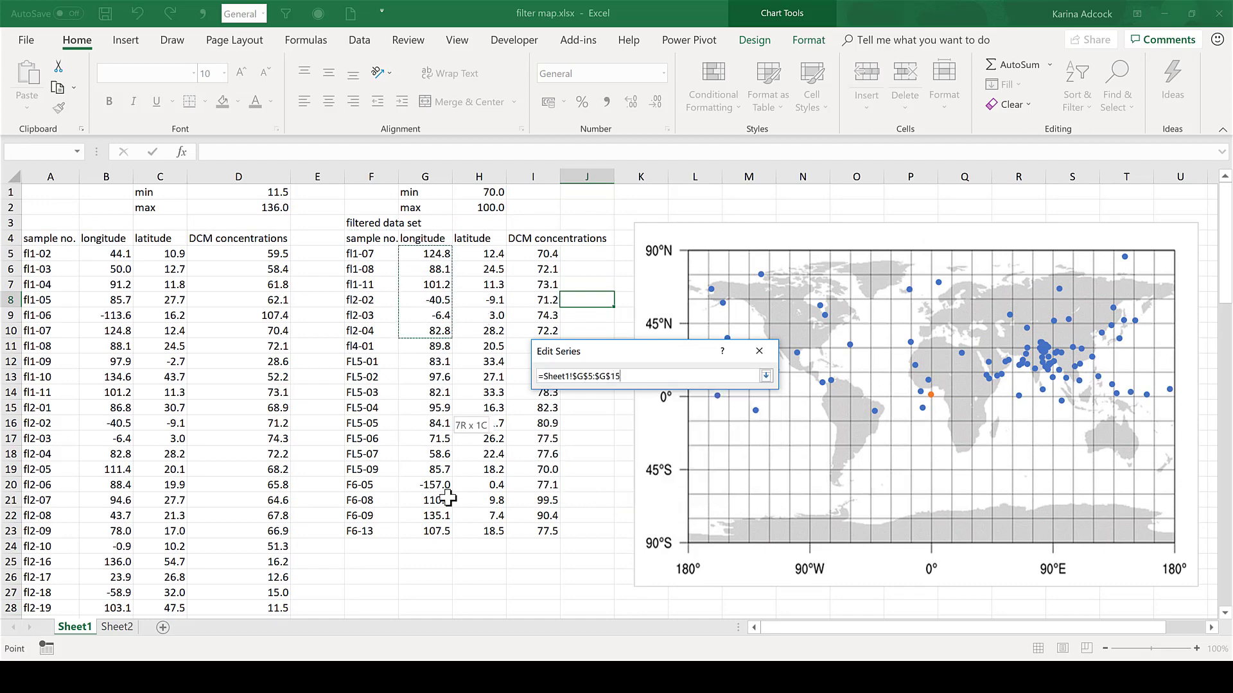
drag(441, 596, 431, 535)
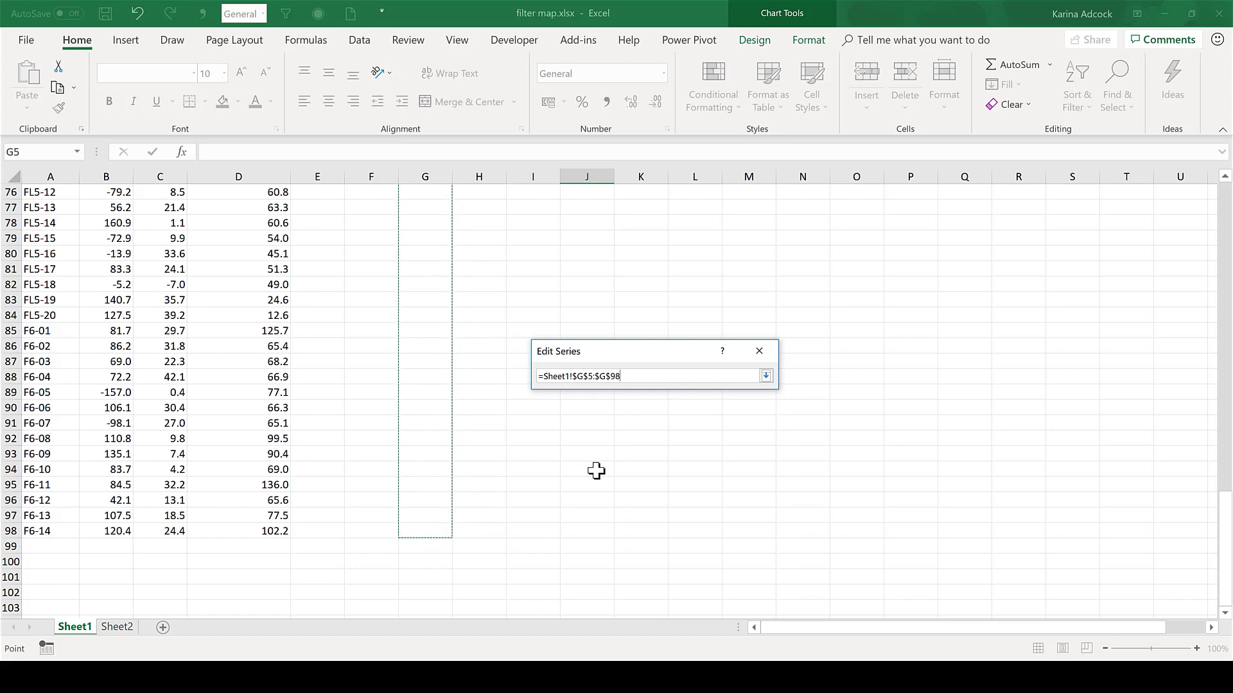
key(Return)
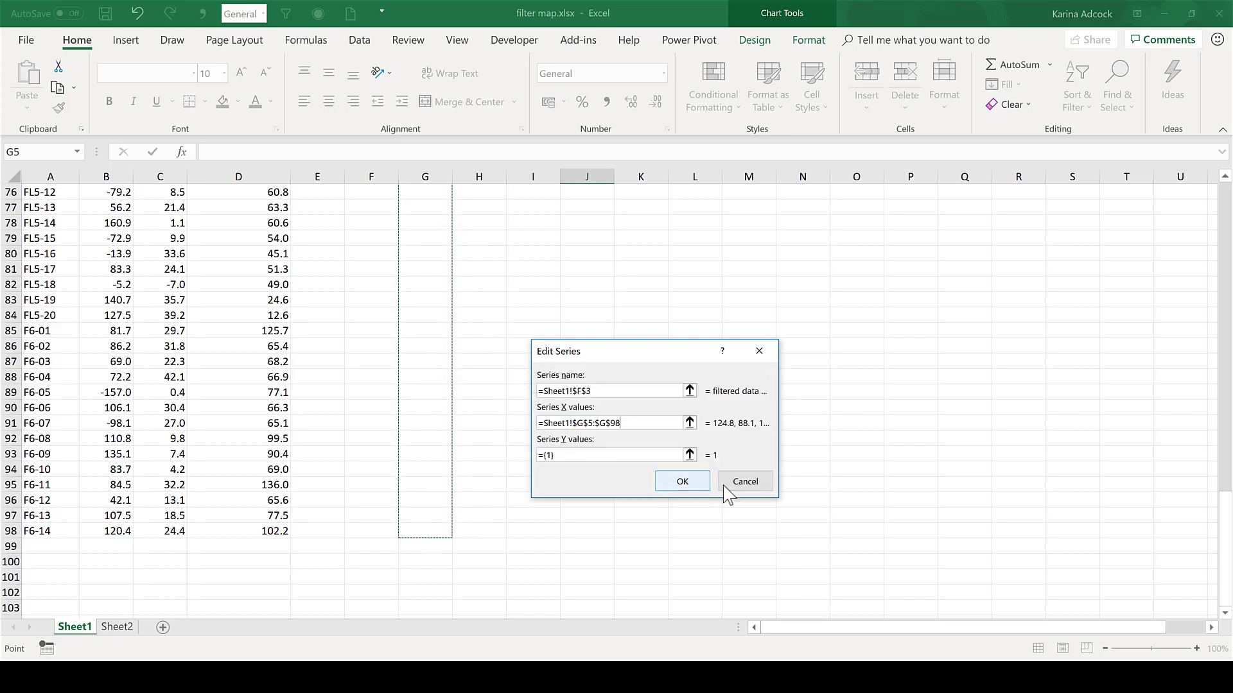
click(689, 455)
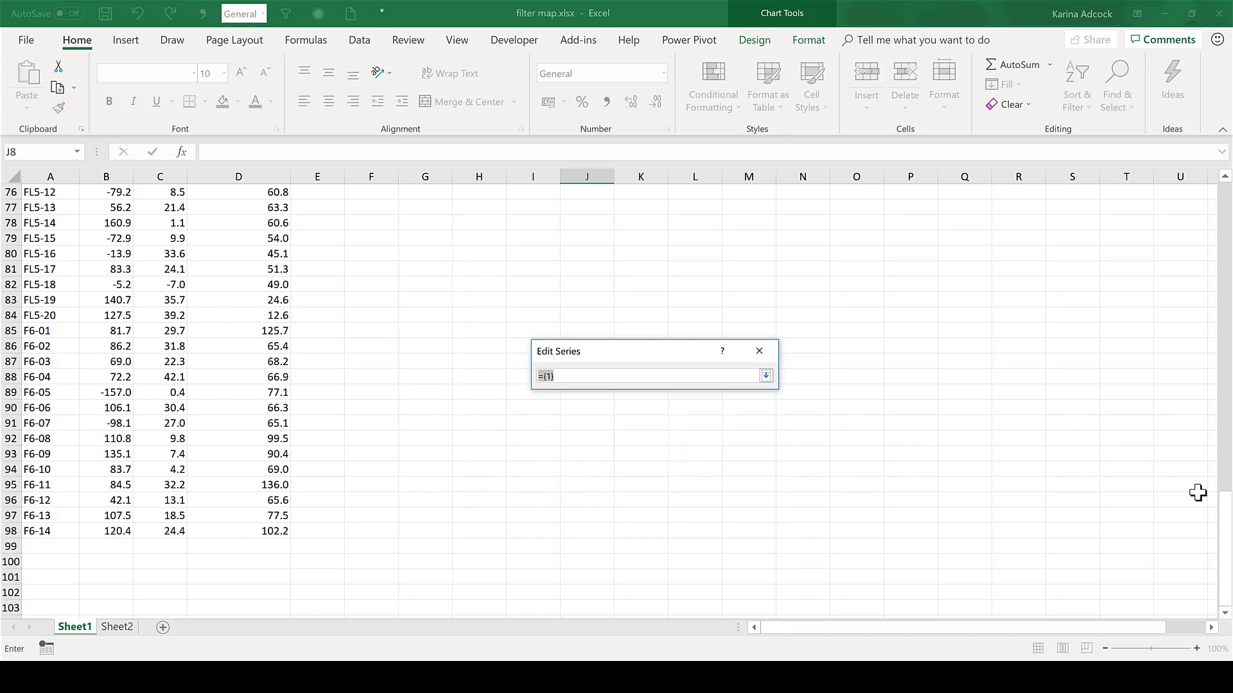
drag(1225, 513, 1214, 218)
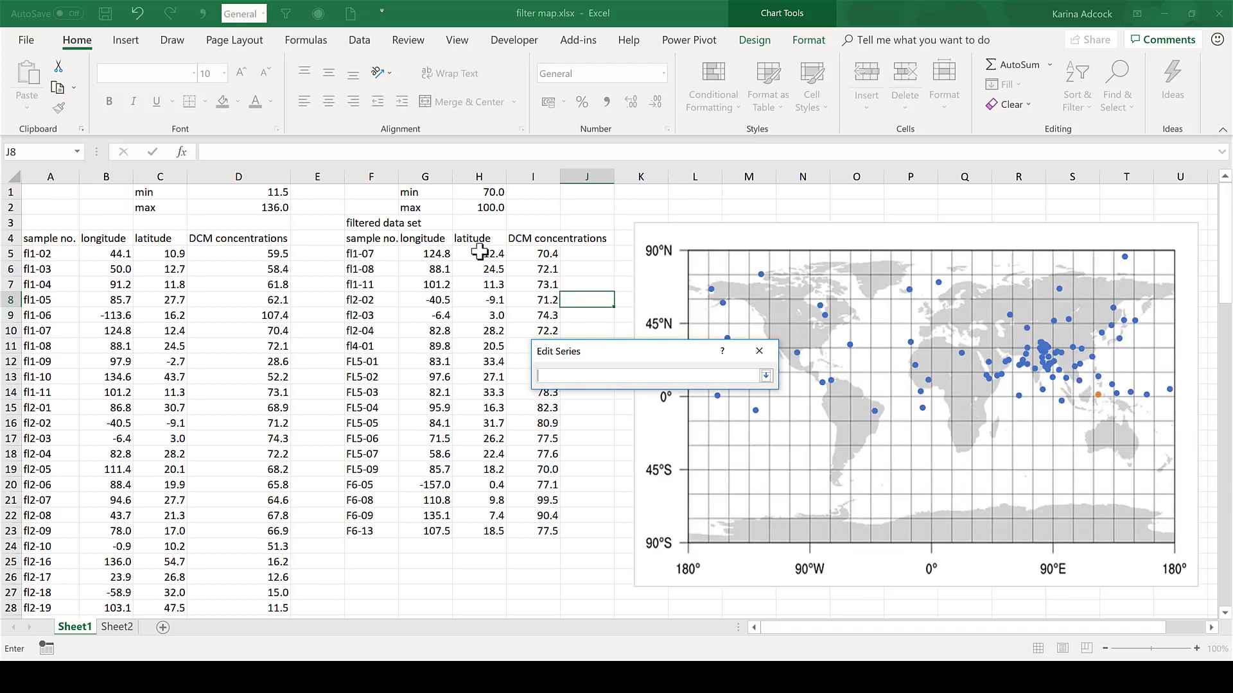
drag(479, 253, 490, 588)
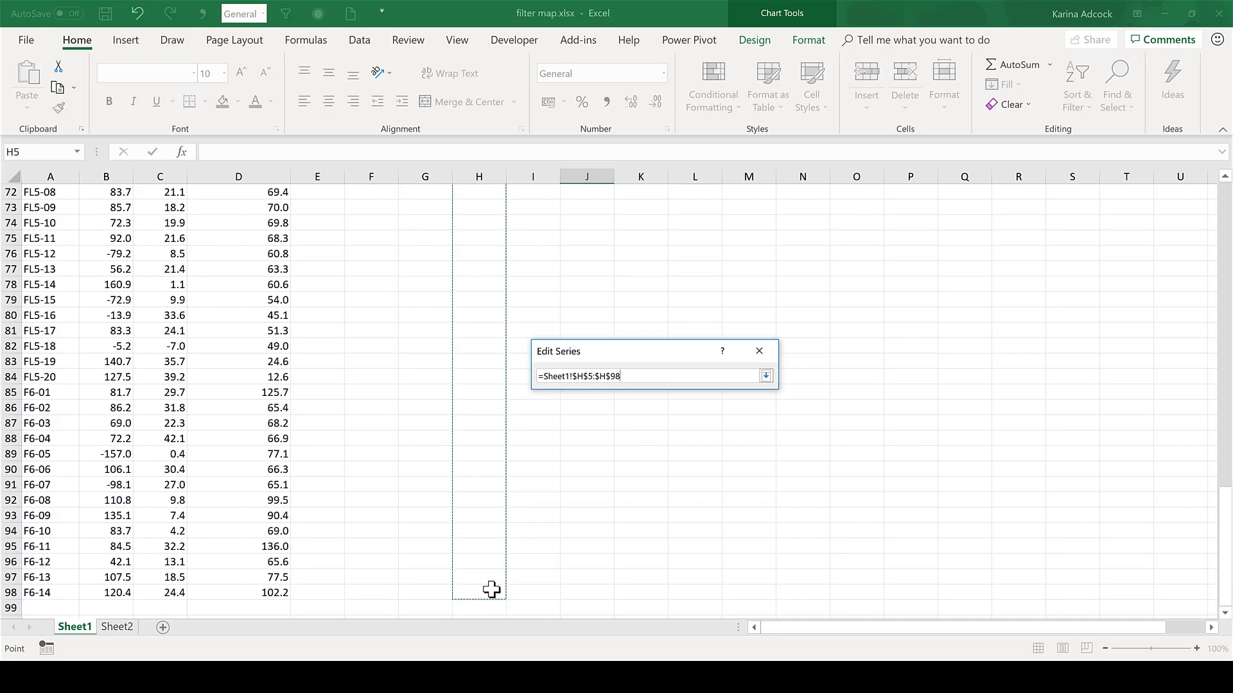
click(684, 486)
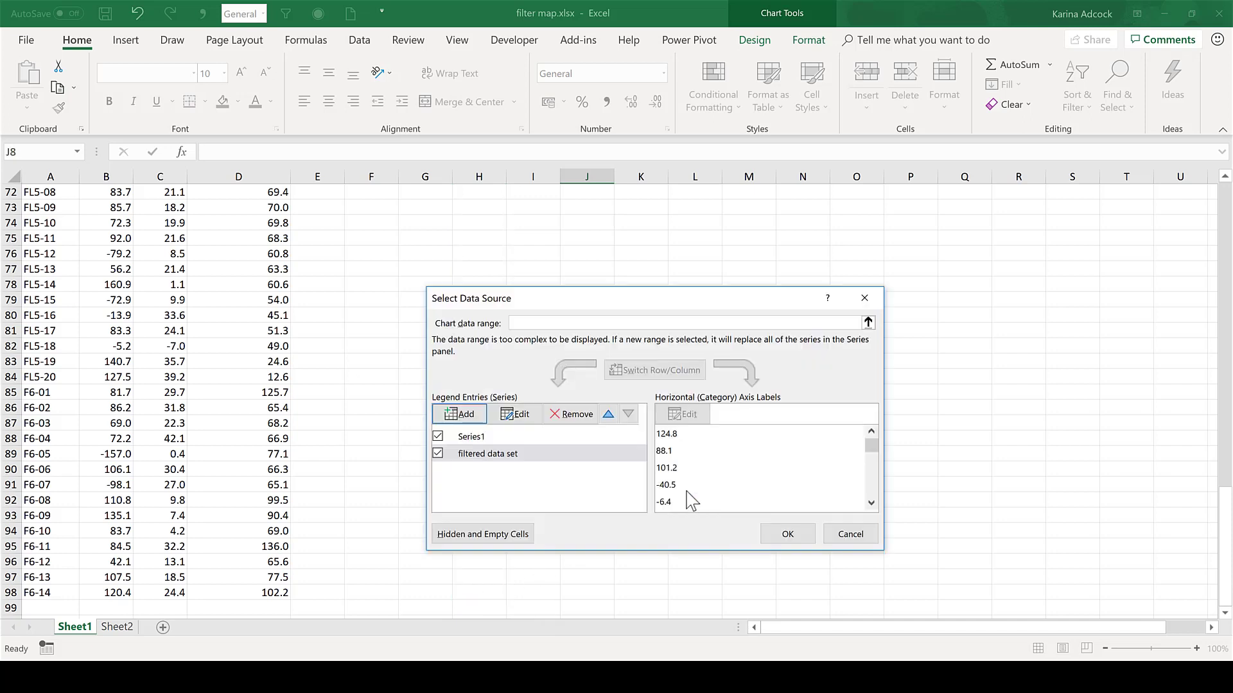
click(780, 538)
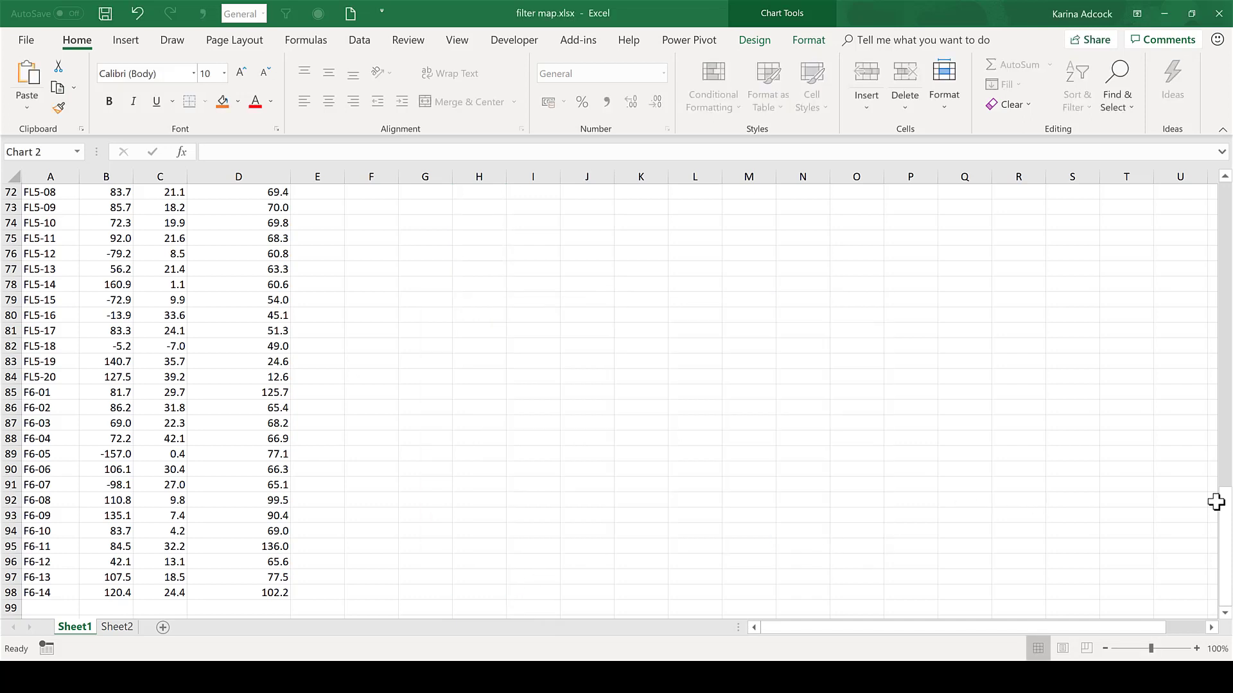
Step: Lower the minimum concentration in H1 from 70 to 50
drag(1225, 507, 1225, 203)
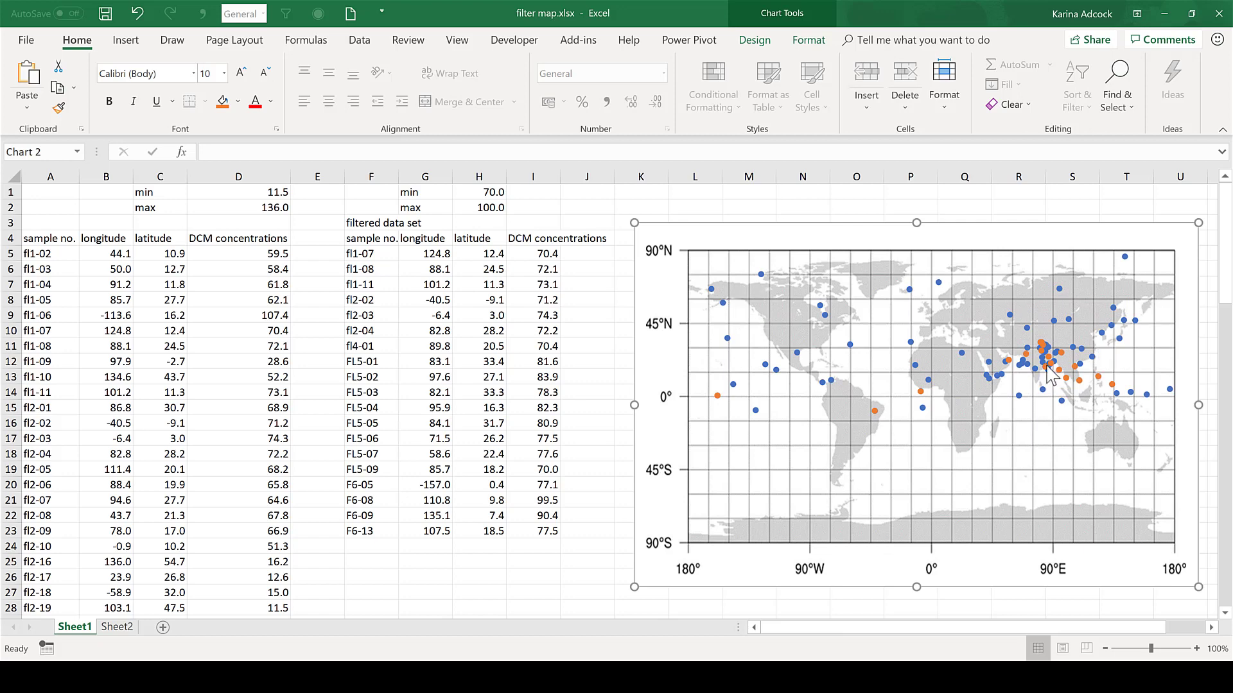
mouse_move(1048, 373)
click(492, 188)
text(50)
key(Return)
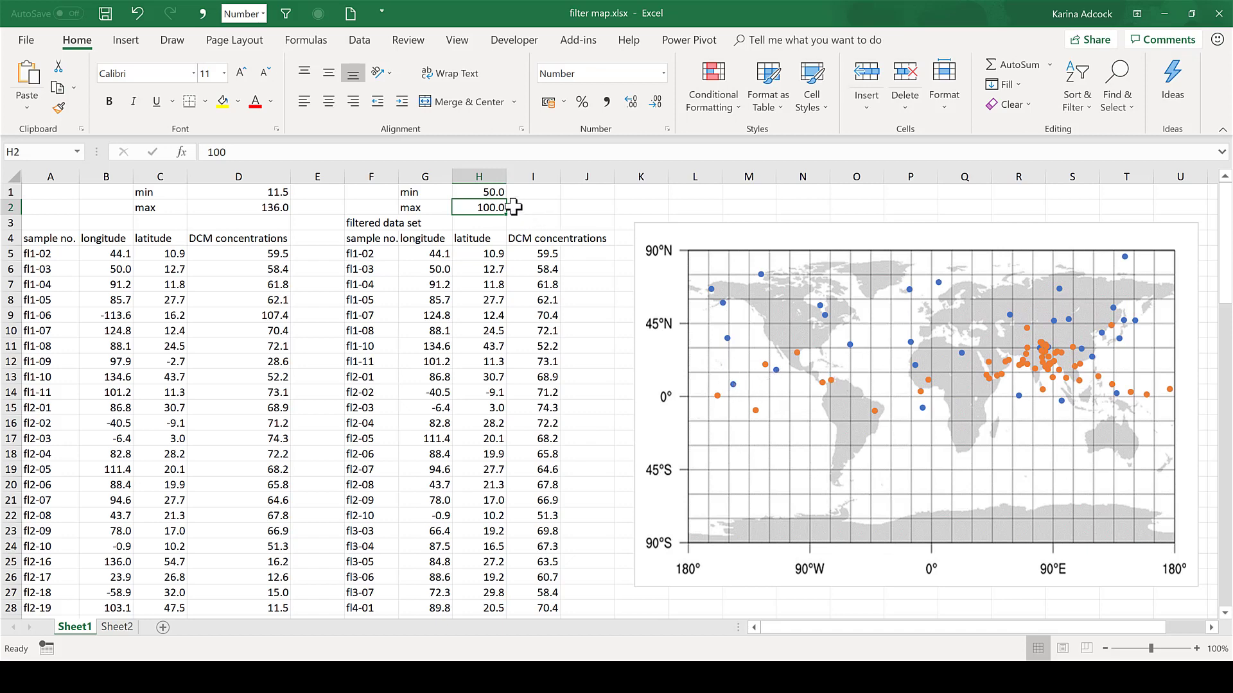
Step: Set the maximum in H2 to 140 and try a minimum of 110 in H1
text(140)
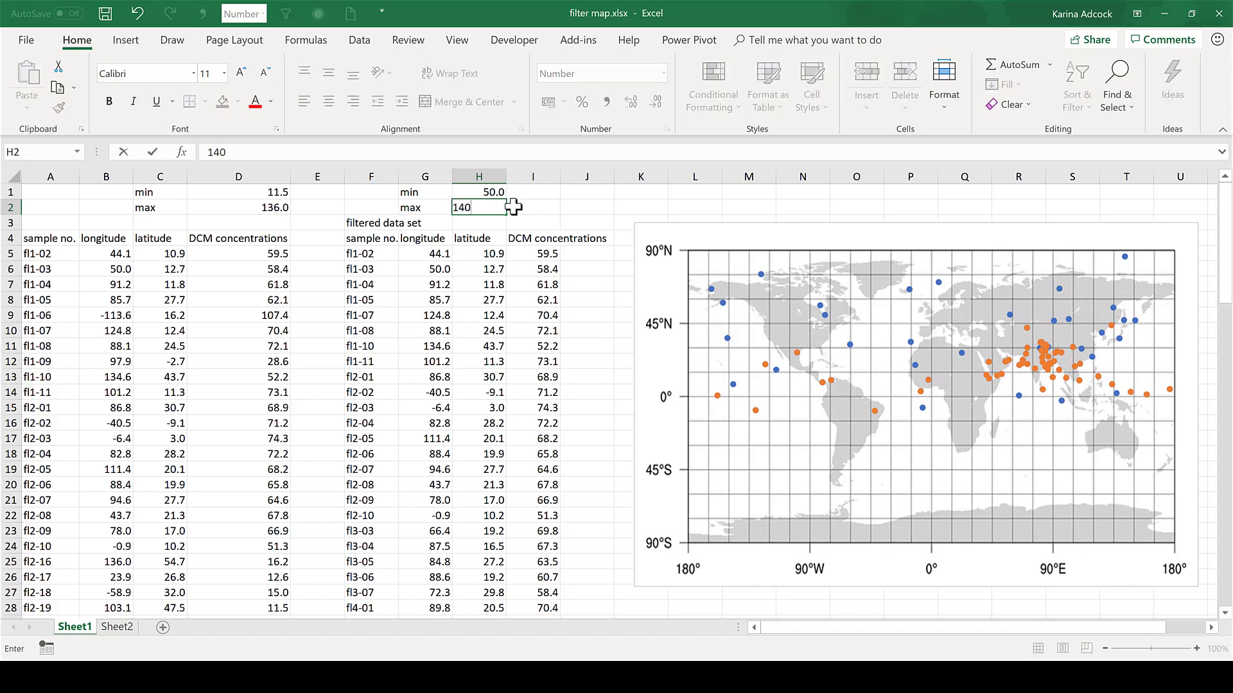
key(ctrl+Return)
click(491, 190)
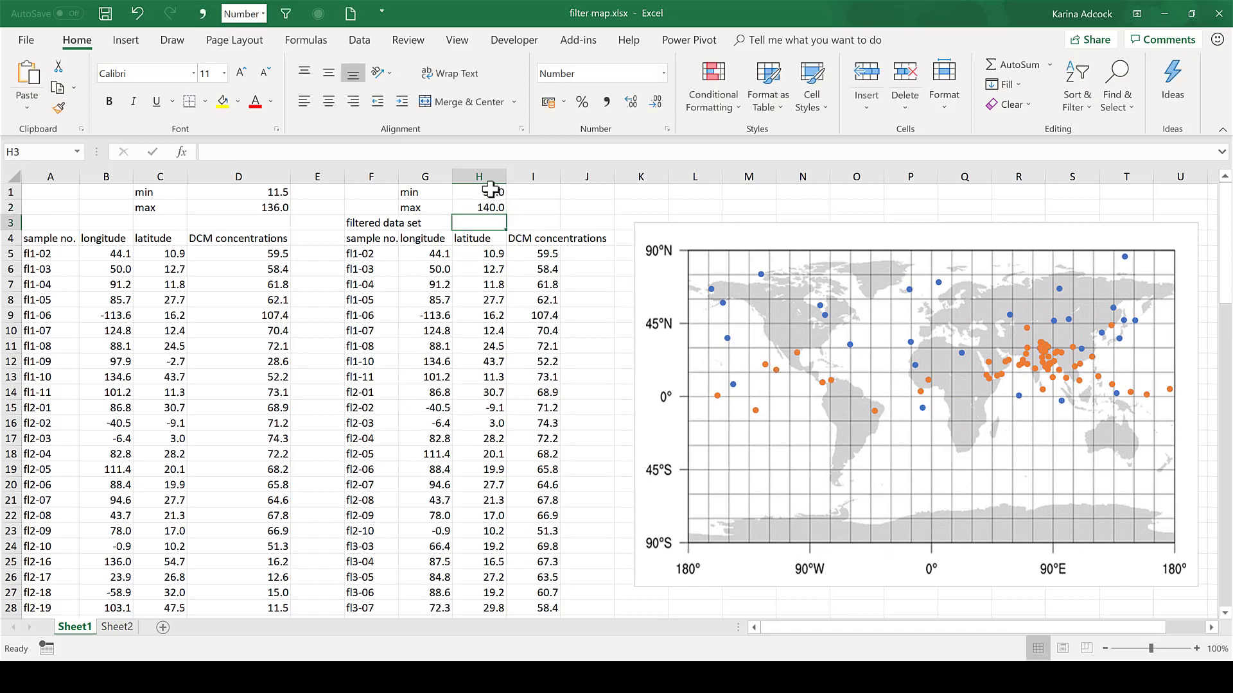
text(110)
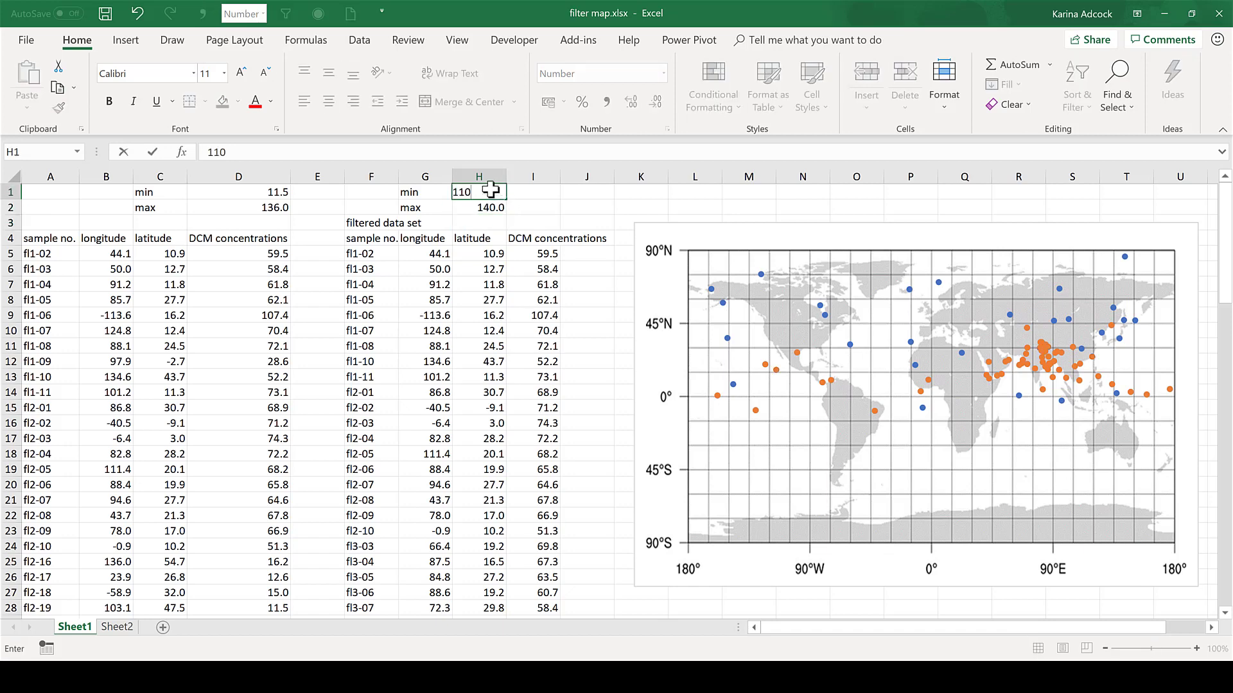
key(Return)
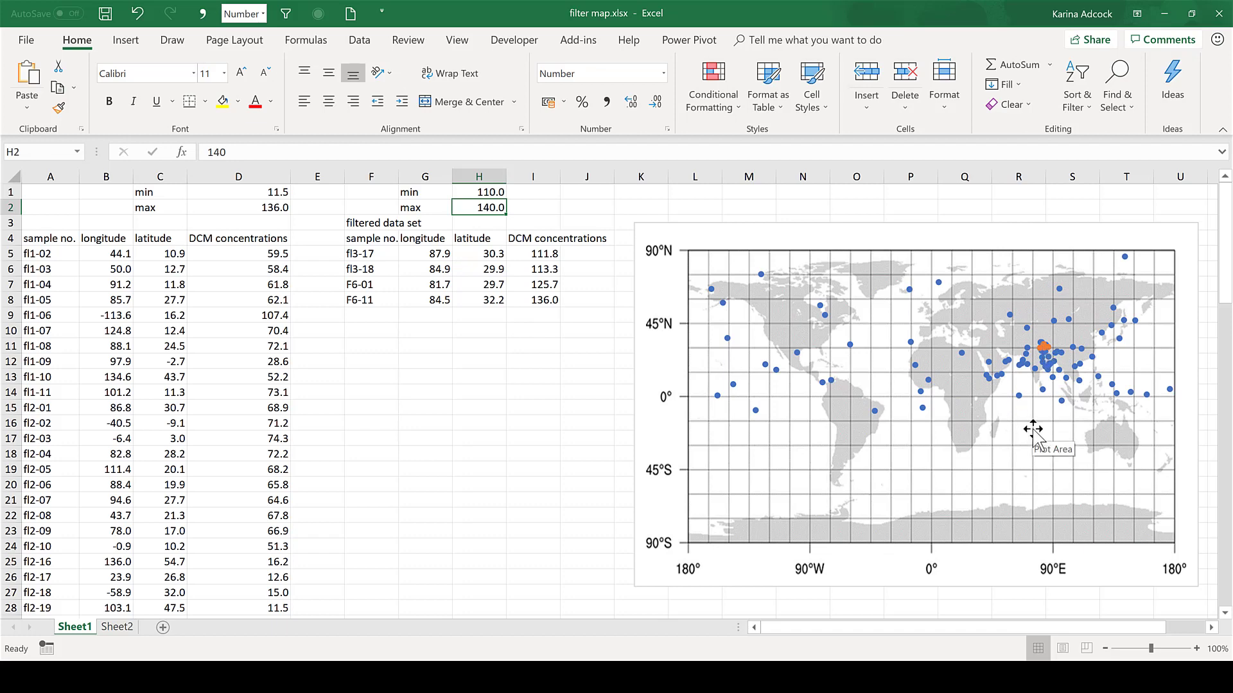
Step: Return the minimum in H1 to 50
click(502, 192)
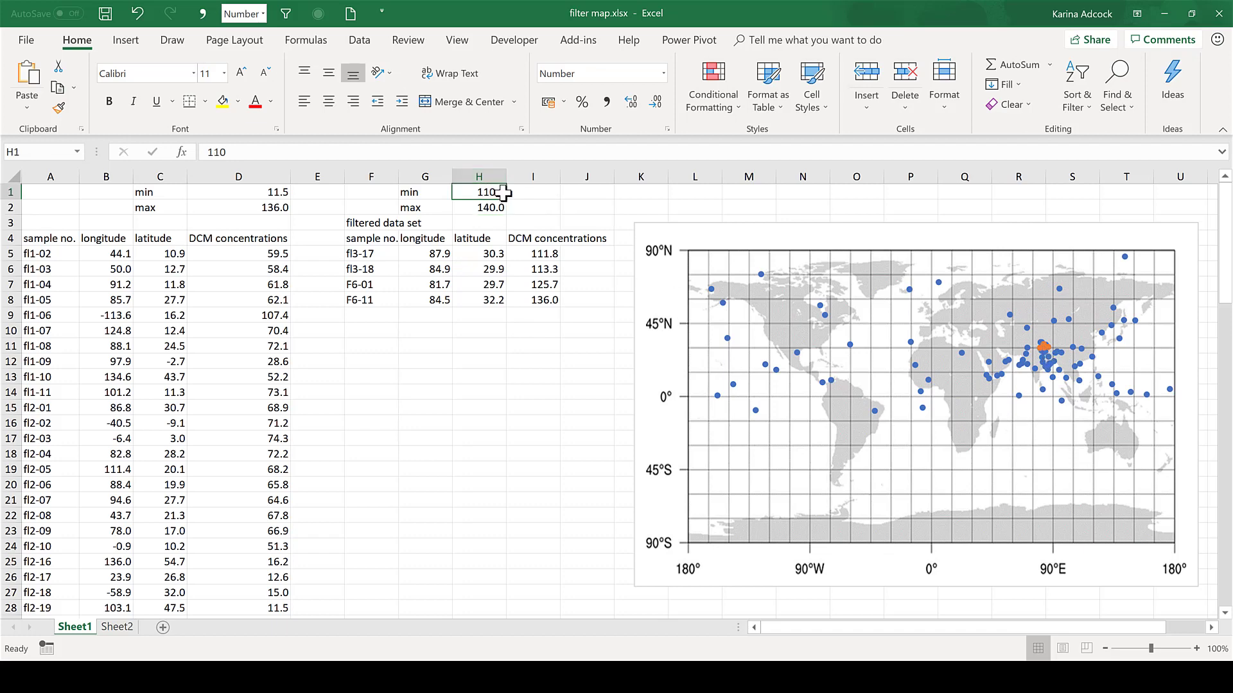
text(50)
key(Return)
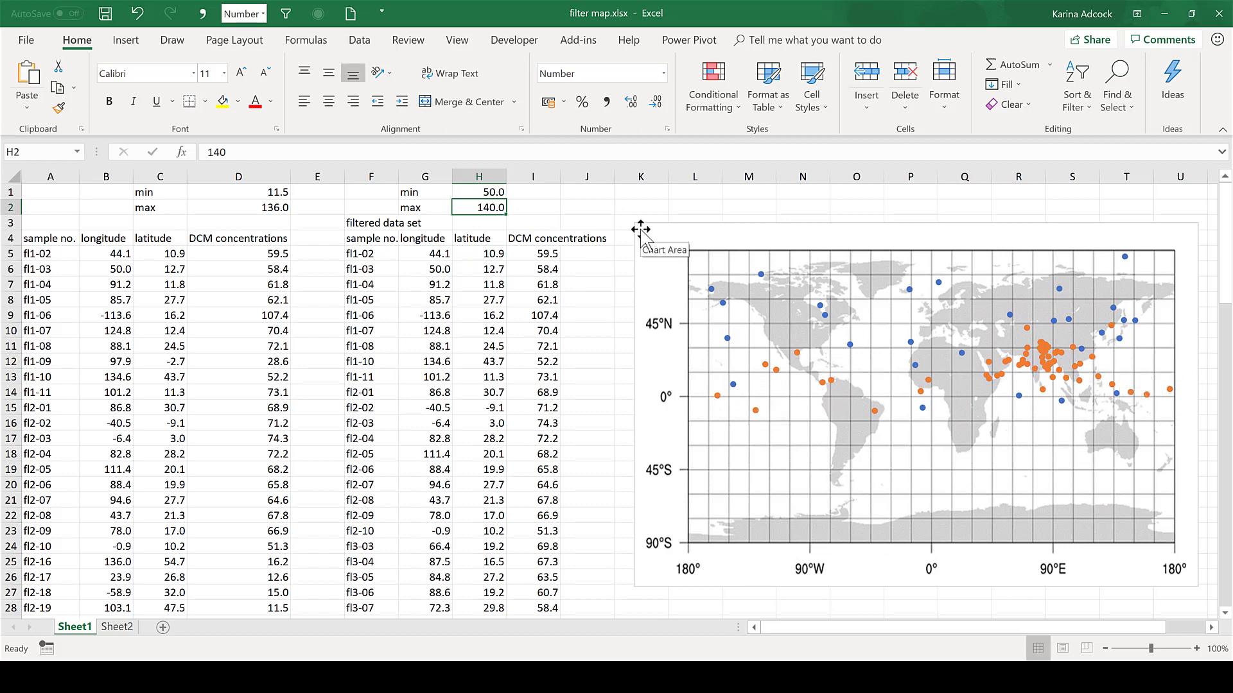
Step: Set the maximum in H2 to 50 and inspect the #CALC! result in F5
text(5)
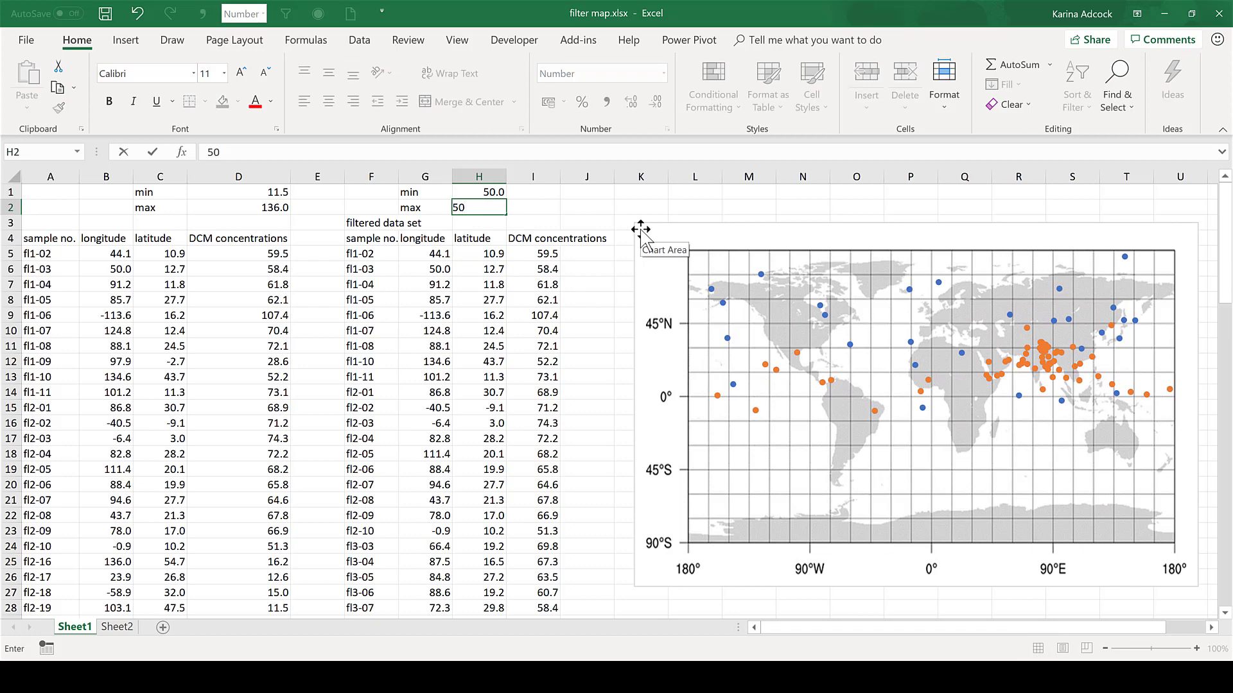
text(0)
key(Return)
click(376, 257)
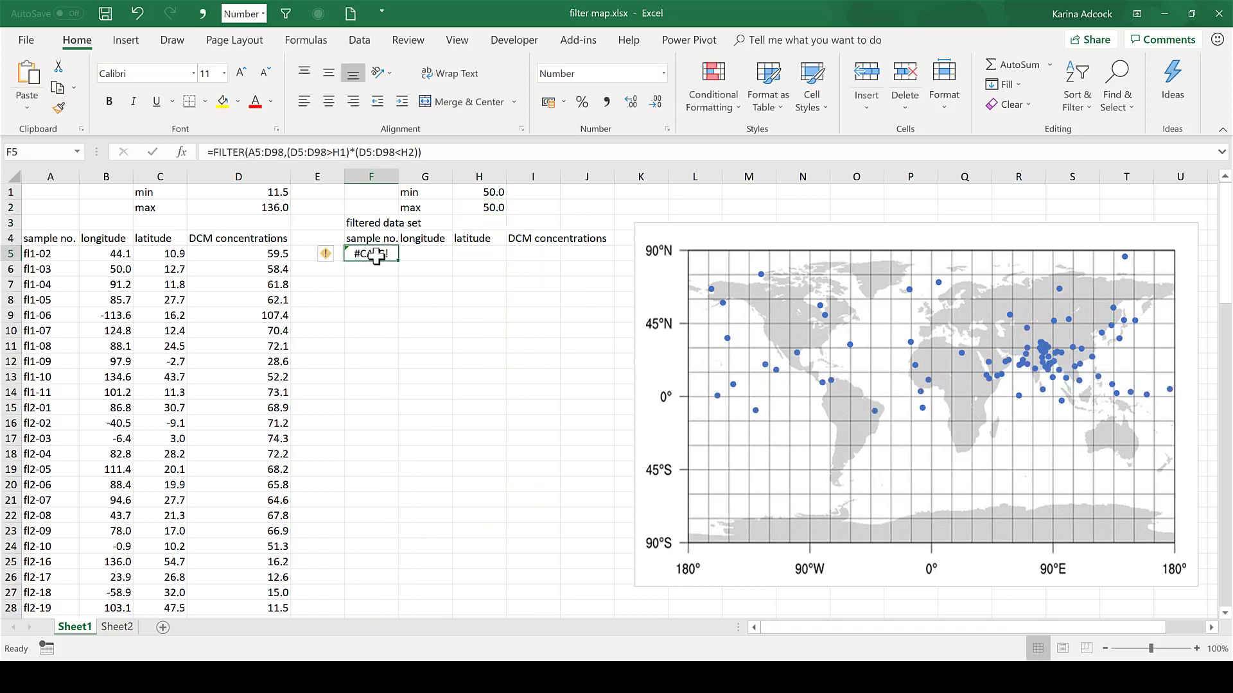
click(491, 207)
Step: Set the minimum in H1 to 60, then to 10
click(488, 193)
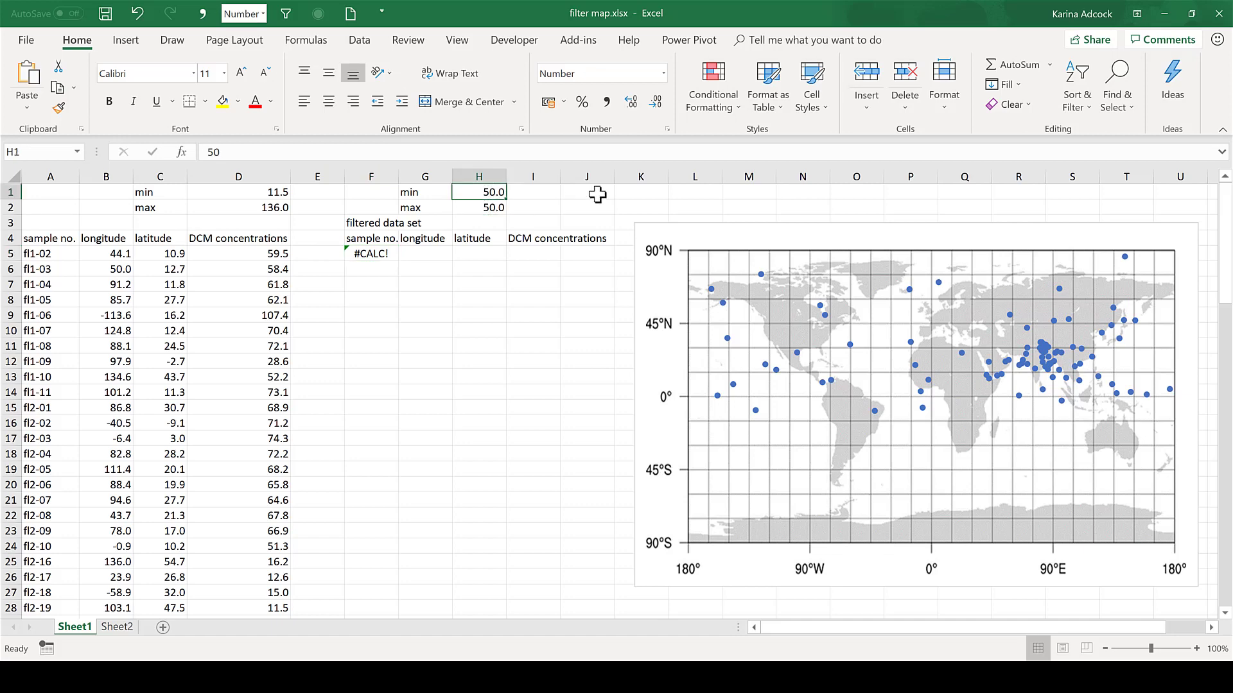
text(60)
key(Return)
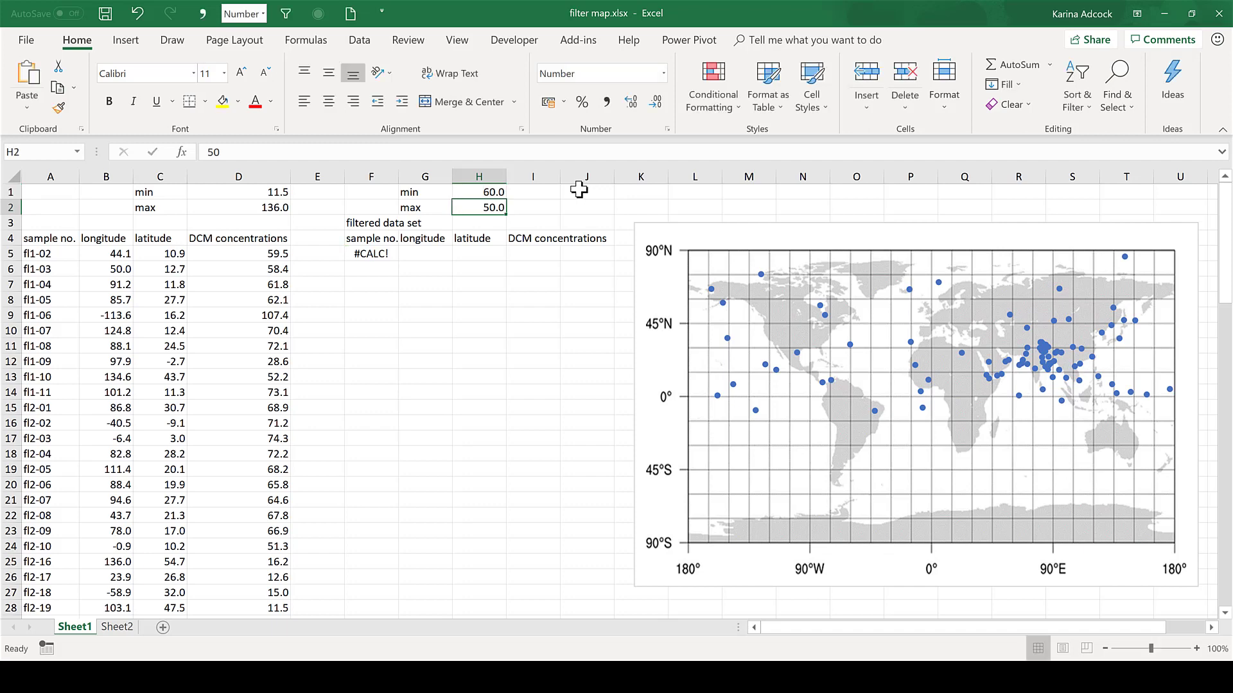
click(493, 191)
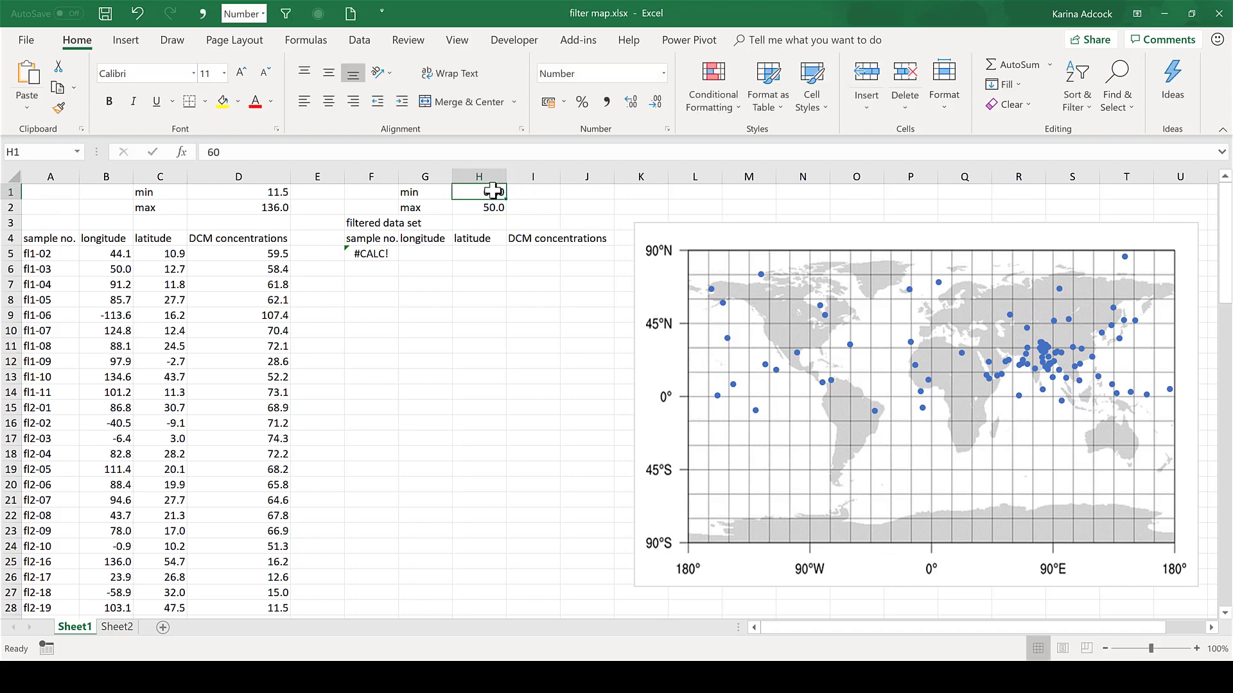
text(10)
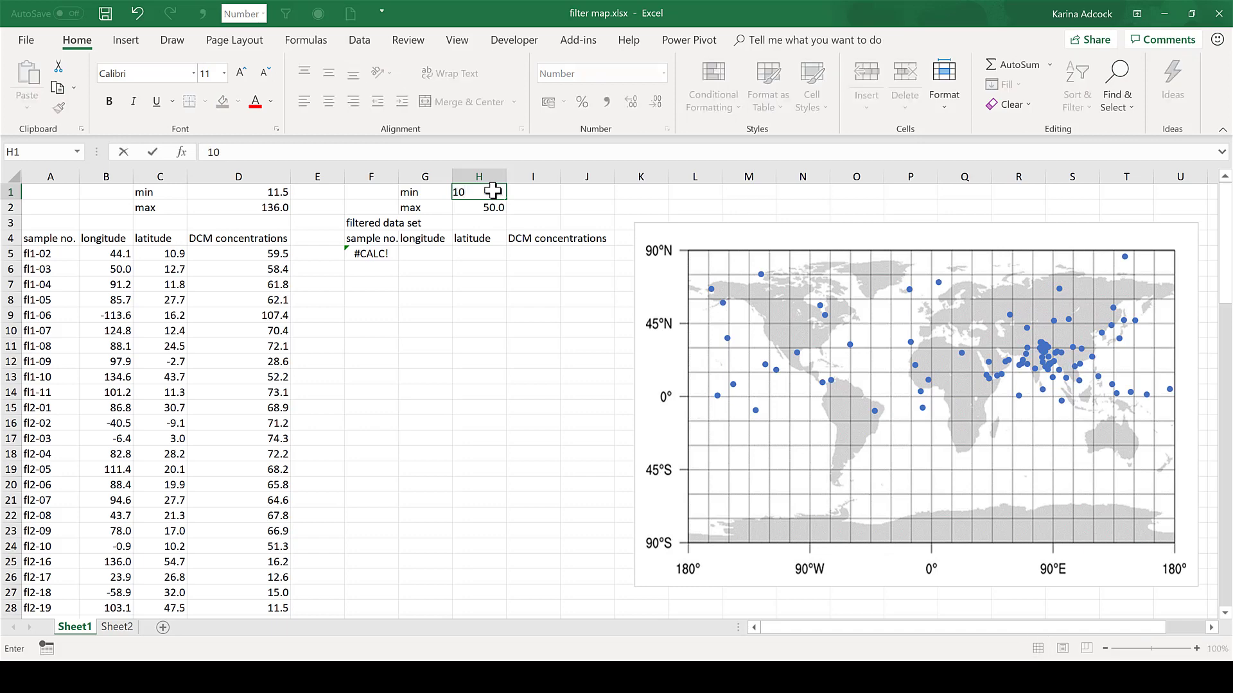
key(Return)
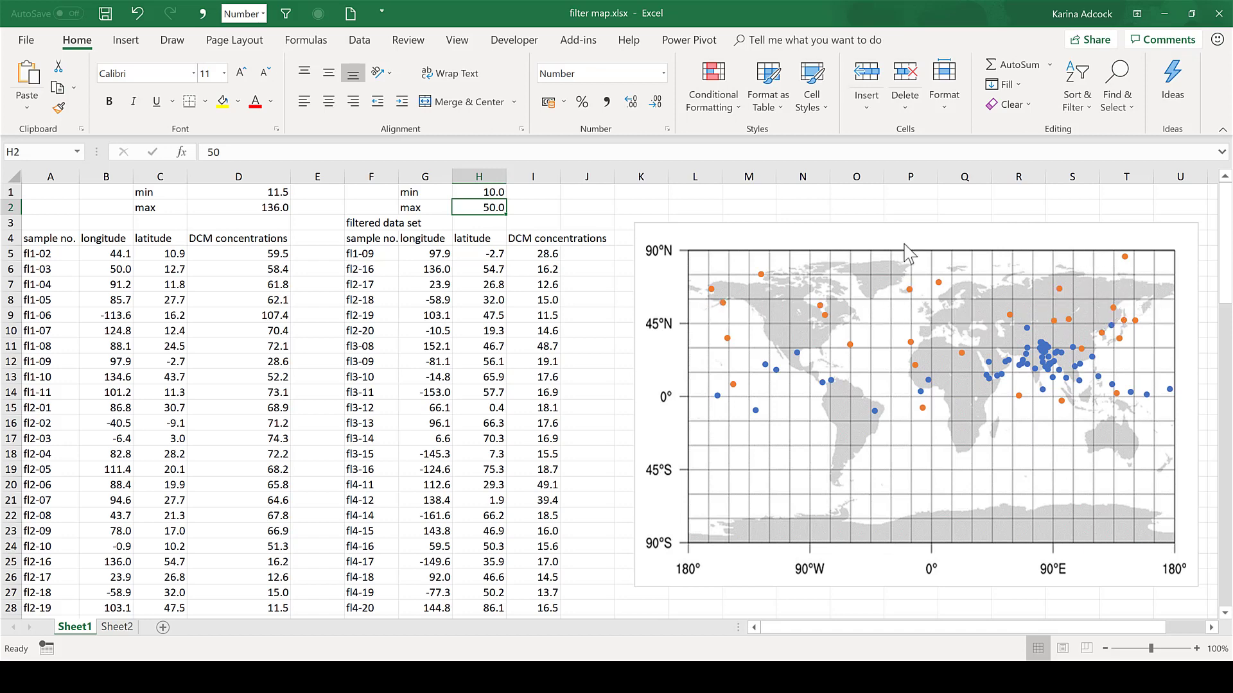
click(760, 191)
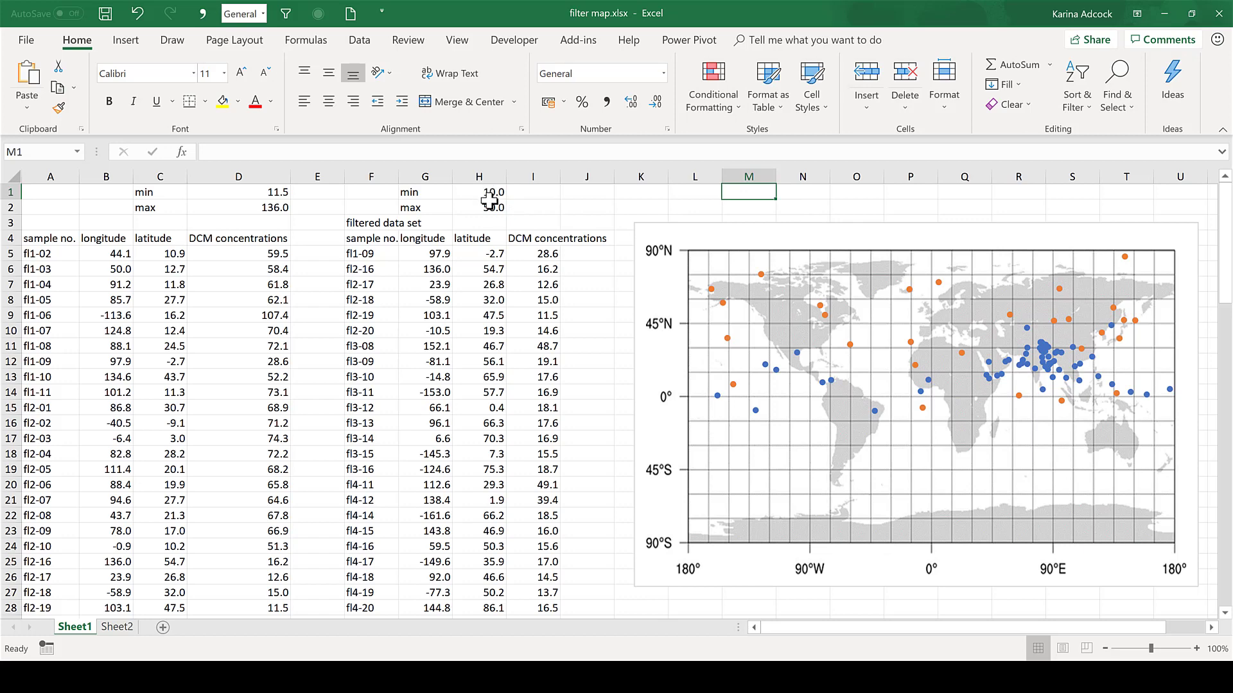
click(490, 197)
drag(490, 201, 491, 205)
click(703, 191)
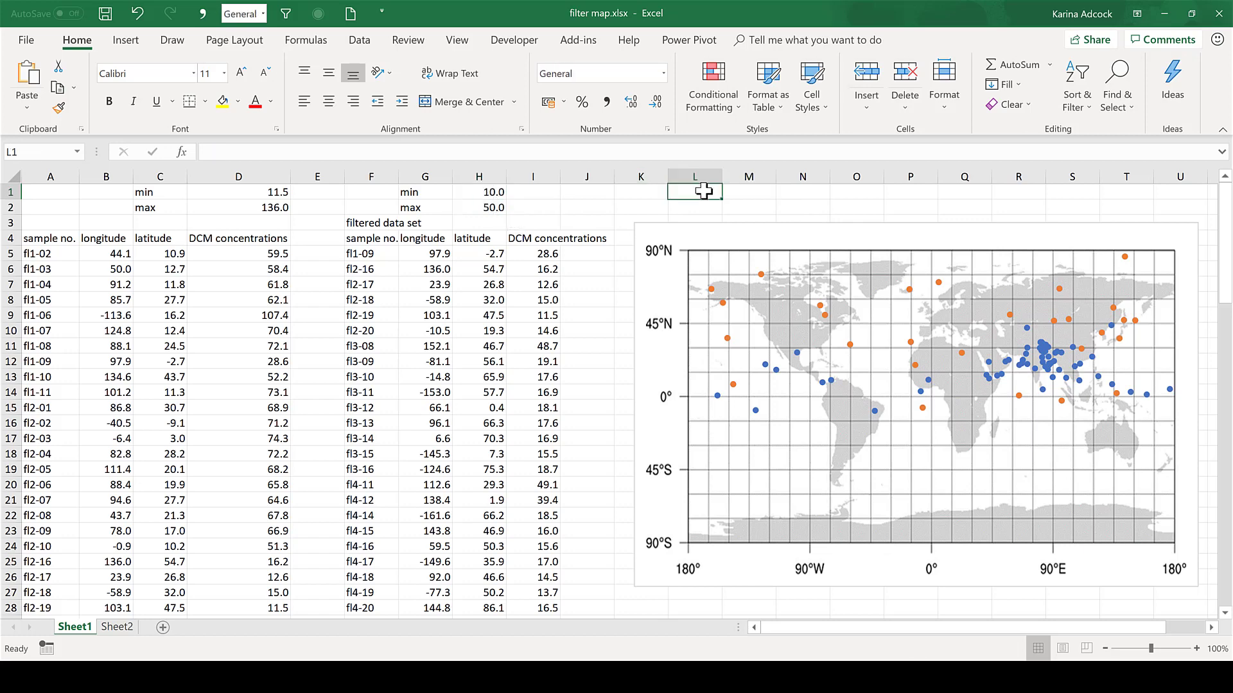